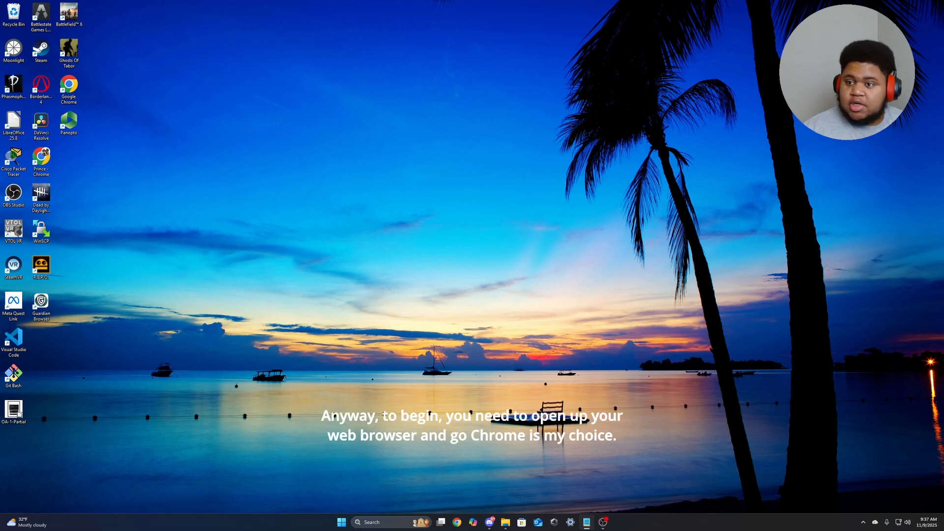
Open proxmox.com/en/ in Chrome and go to the Proxmox Virtual Environment overview page.
{"action": "left_click", "coordinate": [456, 523]}
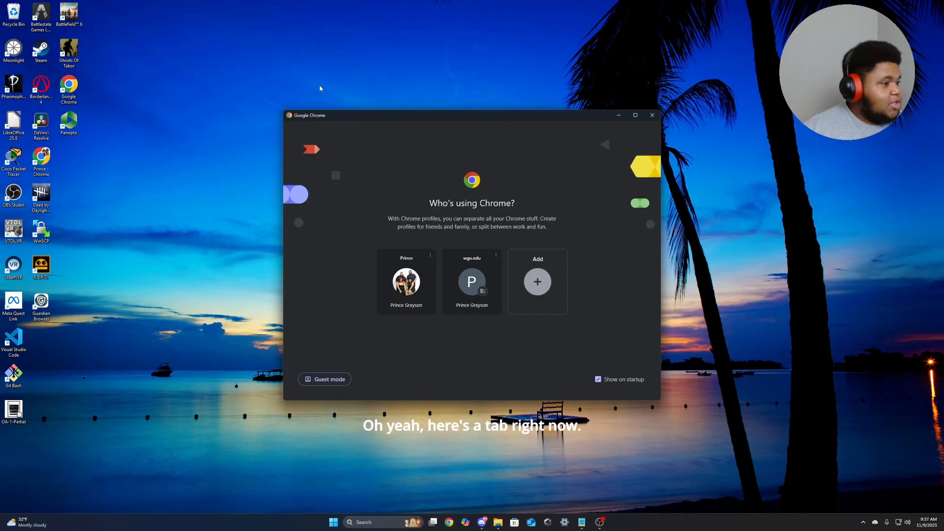
{"action": "left_click", "coordinate": [406, 281]}
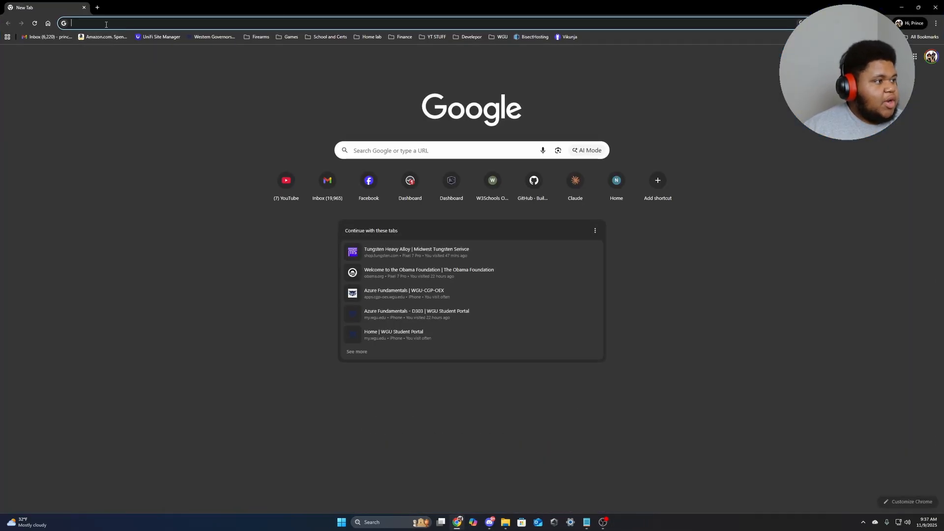
{"action": "type", "text": "https://proxmox.com/en/"}
{"action": "key", "text": "Return"}
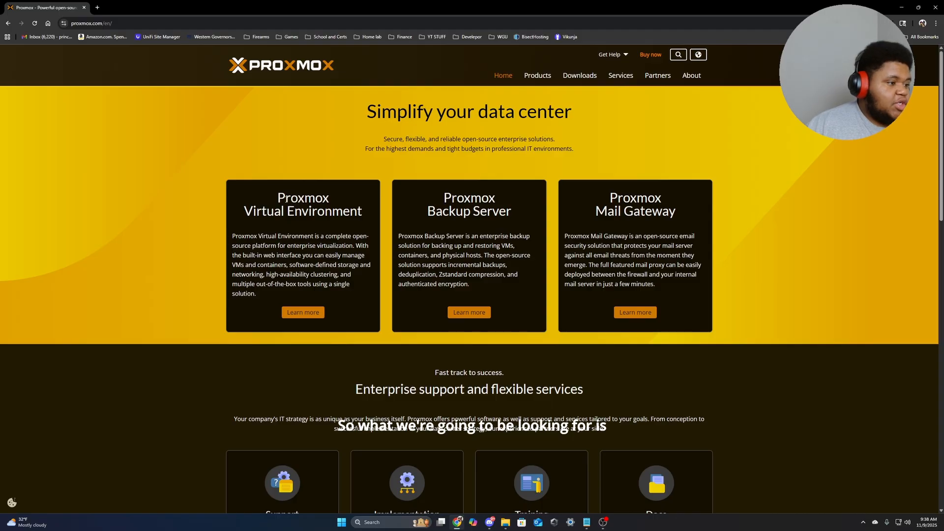
{"action": "left_click_drag", "start_coordinate": [279, 198], "coordinate": [346, 219]}
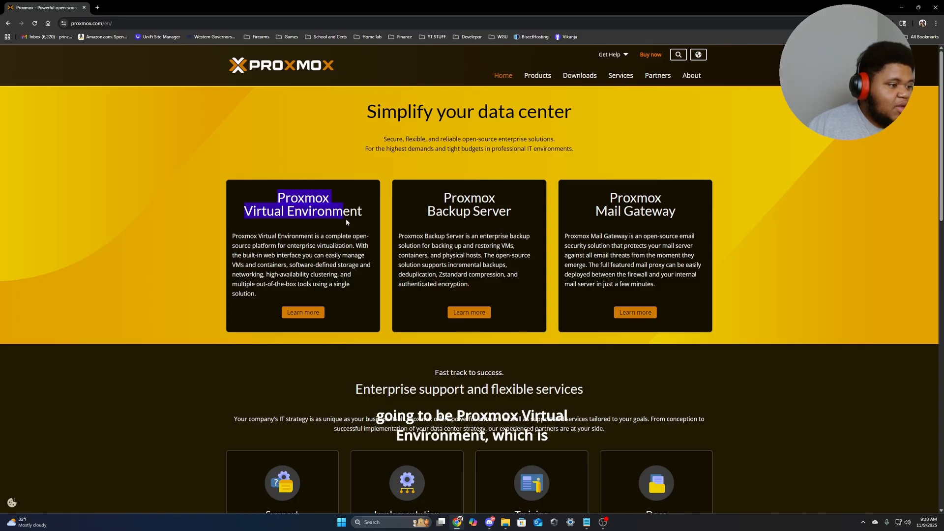
{"action": "left_click", "coordinate": [308, 314]}
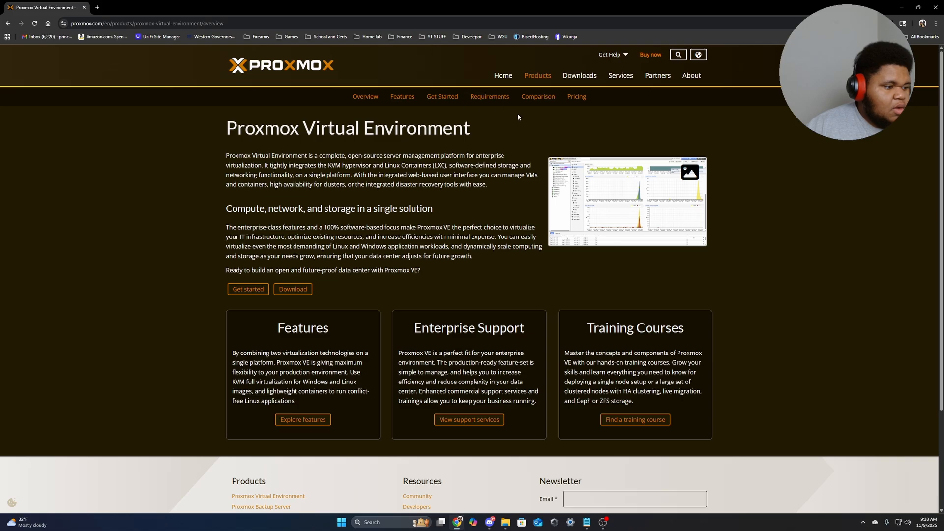
Download the Proxmox VE 9.0 ISO Installer from the Downloads page and check its progress.
{"action": "left_click", "coordinate": [292, 290]}
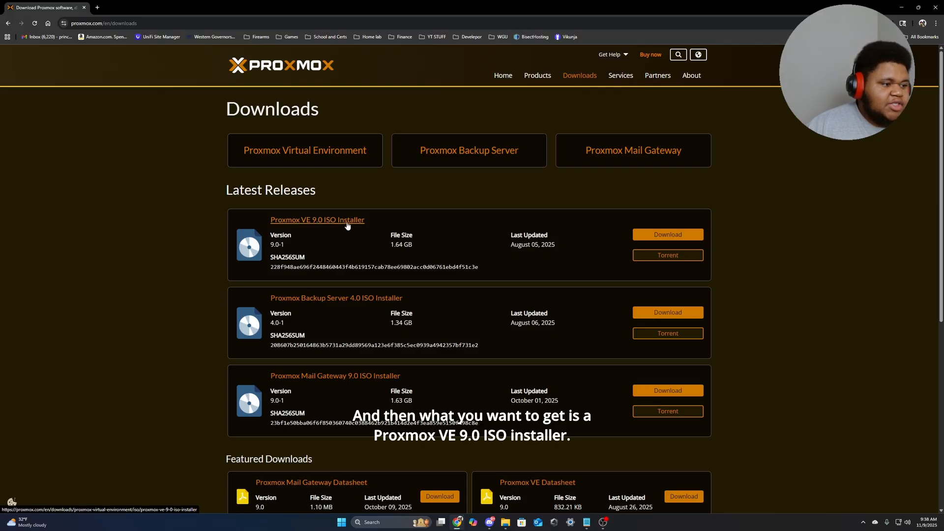
{"action": "left_click", "coordinate": [664, 233]}
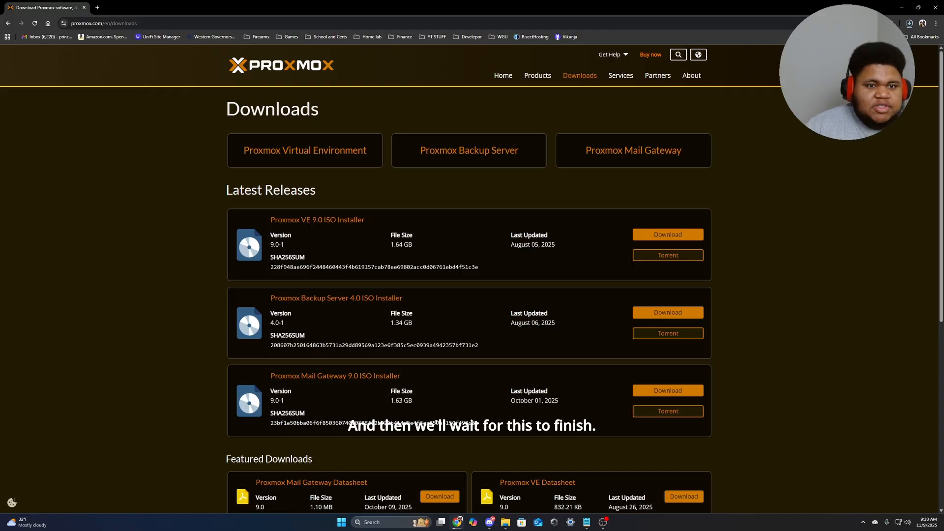
{"action": "left_click", "coordinate": [910, 23]}
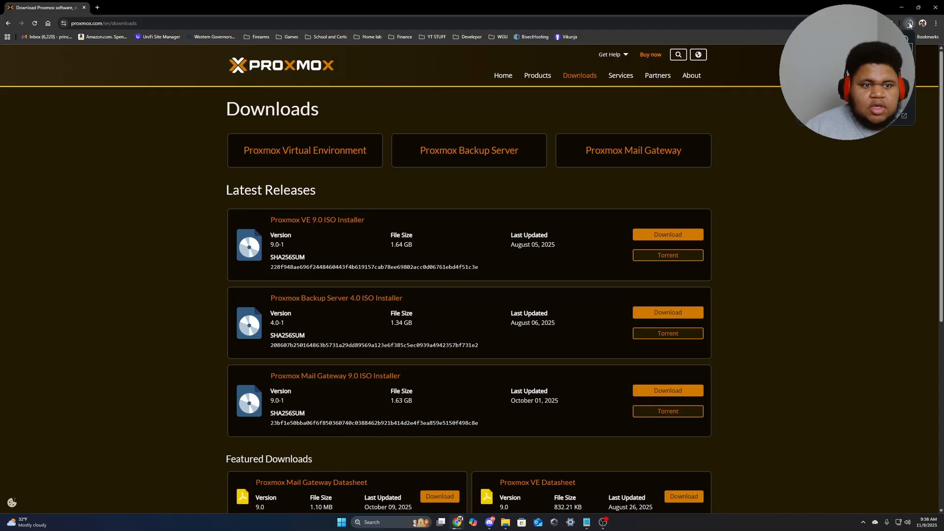
{"action": "left_click", "coordinate": [822, 178]}
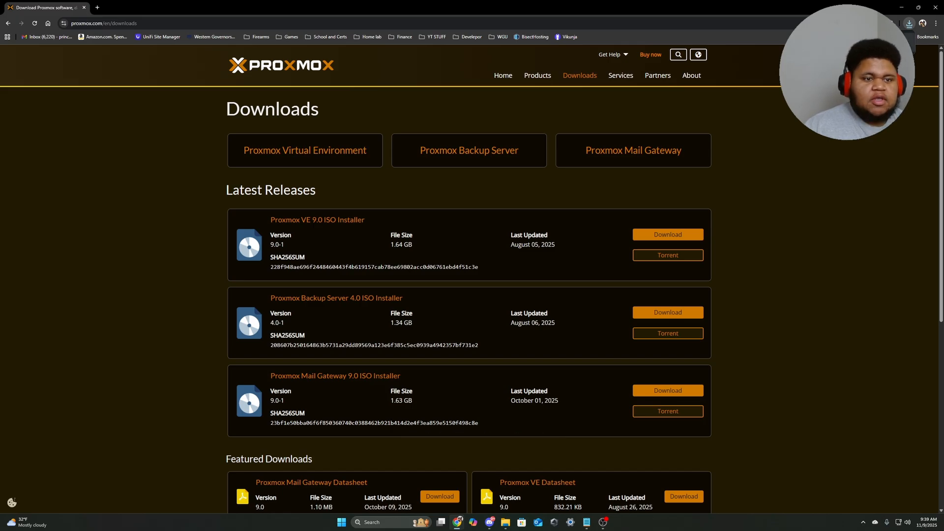
{"action": "left_click", "coordinate": [98, 9]}
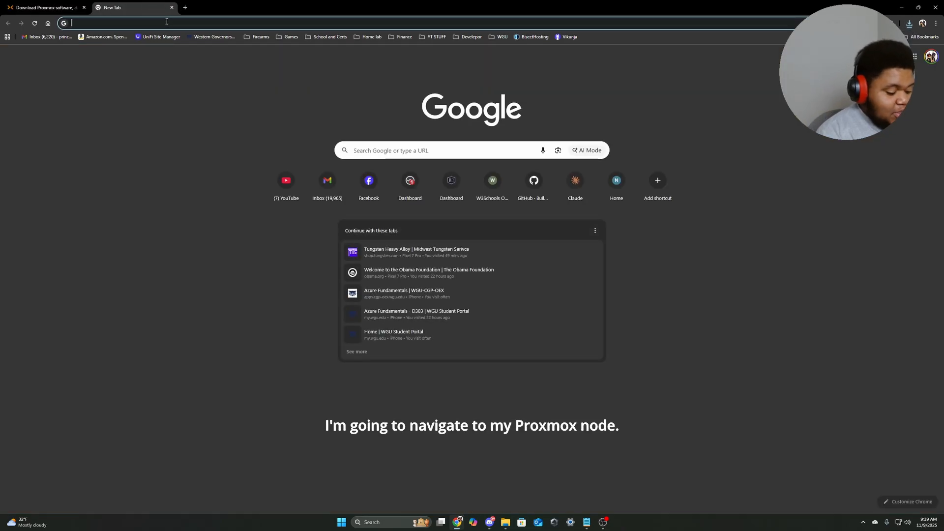
{"action": "type", "text": "10.0.10.20"}
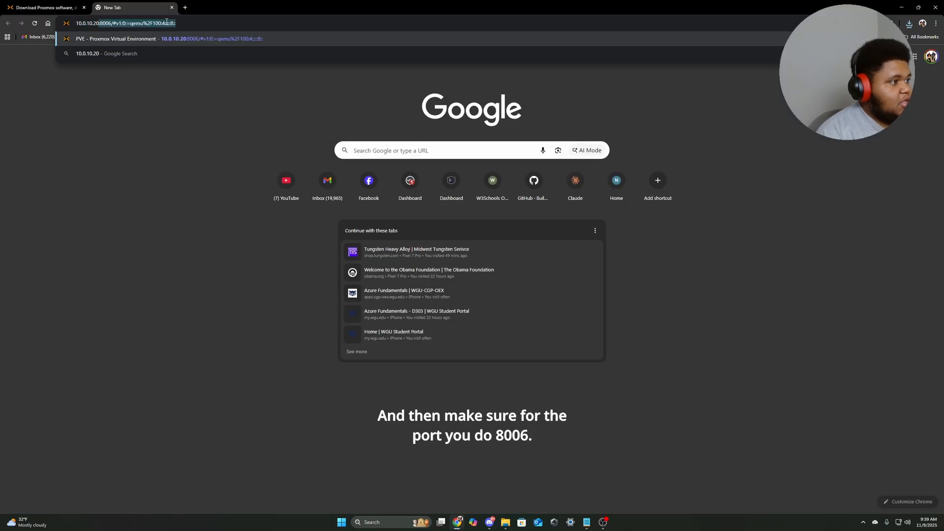
{"action": "key", "text": "Return"}
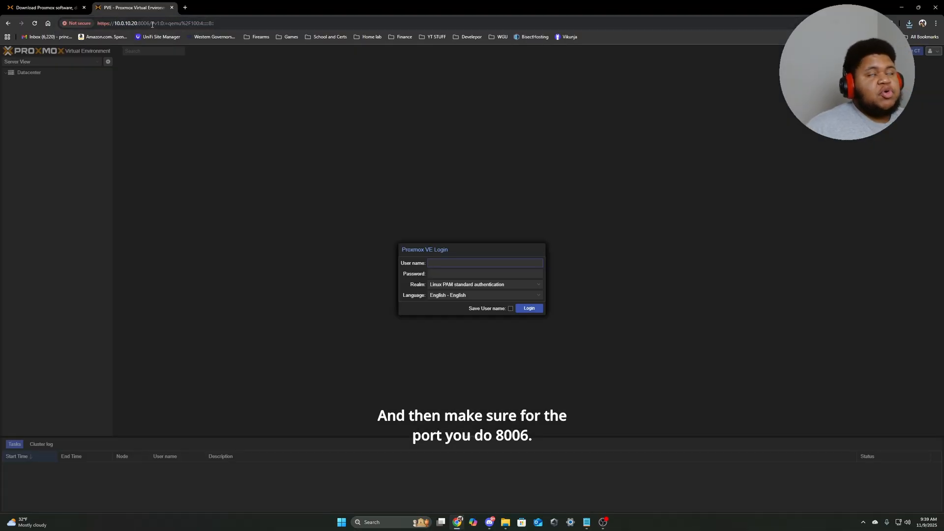
{"action": "left_click", "coordinate": [443, 260]}
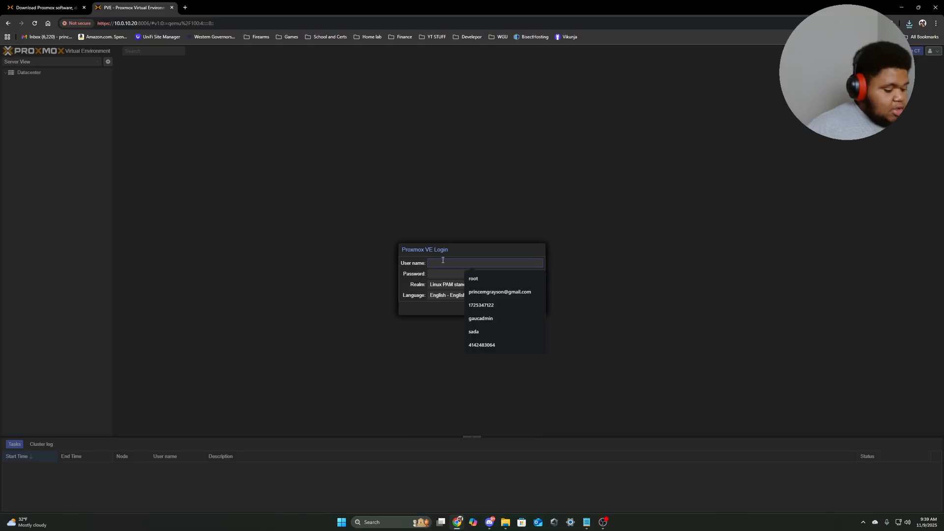
{"action": "type", "text": "root"}
{"action": "key", "text": "Tab"}
{"action": "type", "text": "•"}
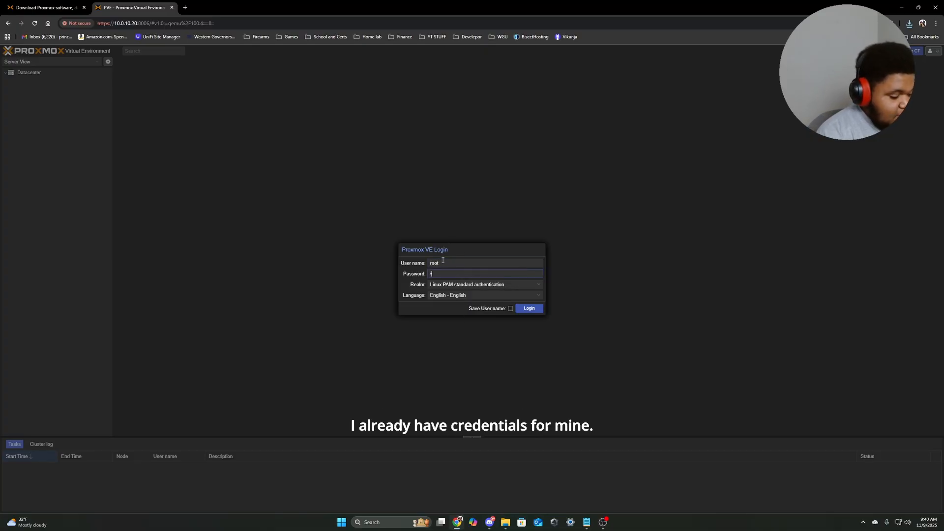
{"action": "type", "text": "•••••••••••"}
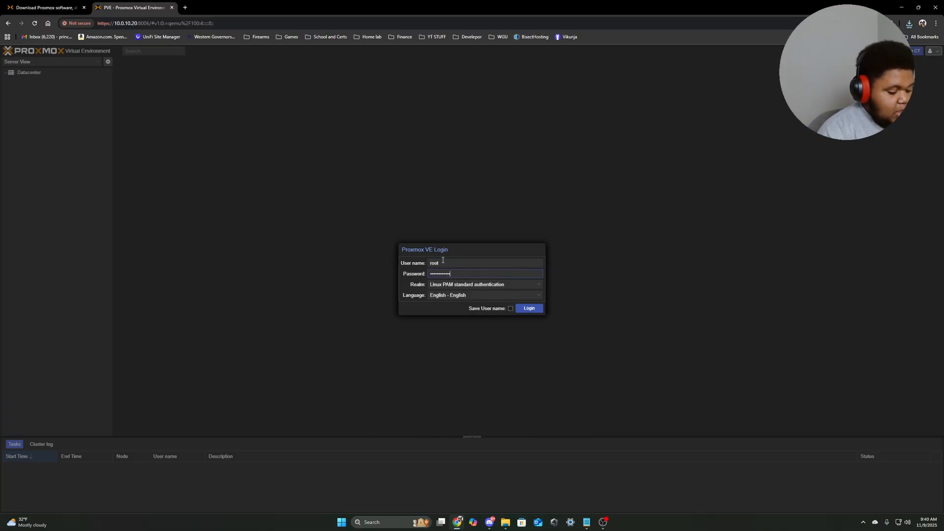
{"action": "key", "text": "Return"}
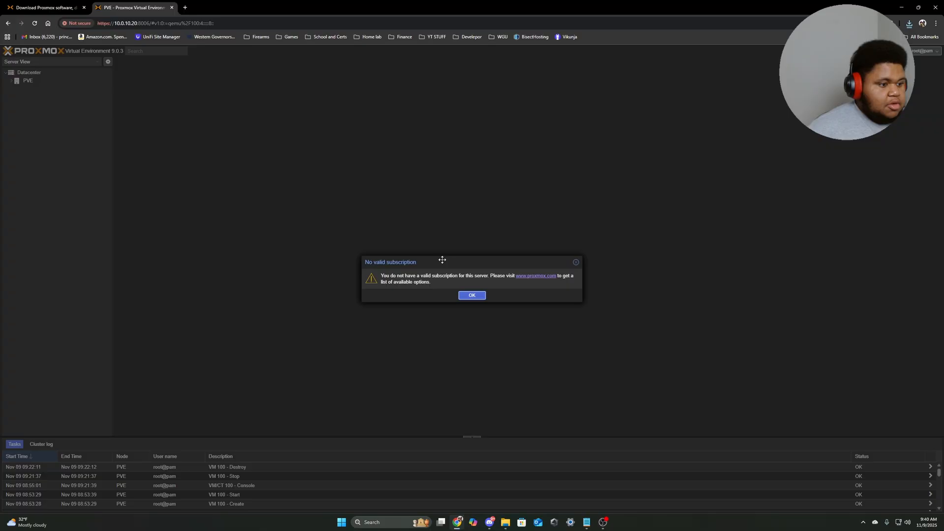
Dismiss the subscription notice and expand node PVE to show VM 200 and its storage.
{"action": "left_click", "coordinate": [468, 297]}
{"action": "left_click", "coordinate": [11, 81]}
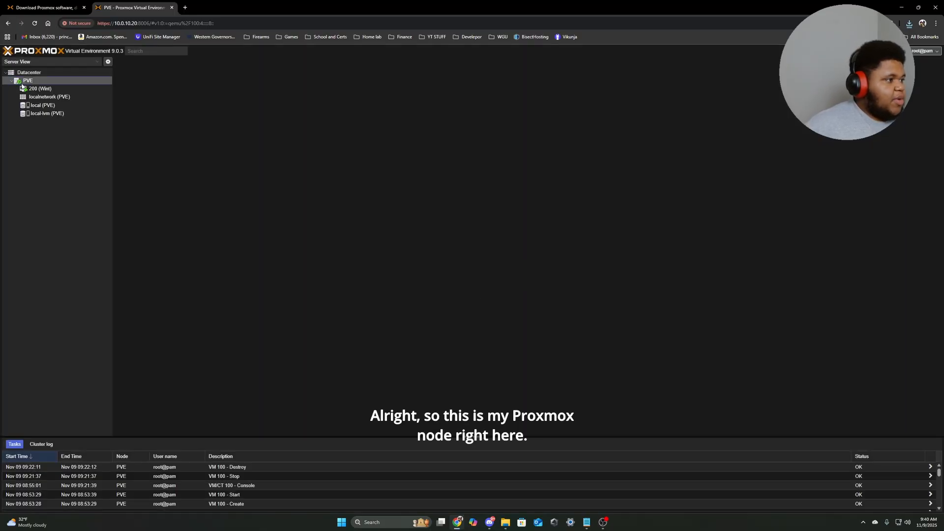
{"action": "left_click", "coordinate": [35, 83]}
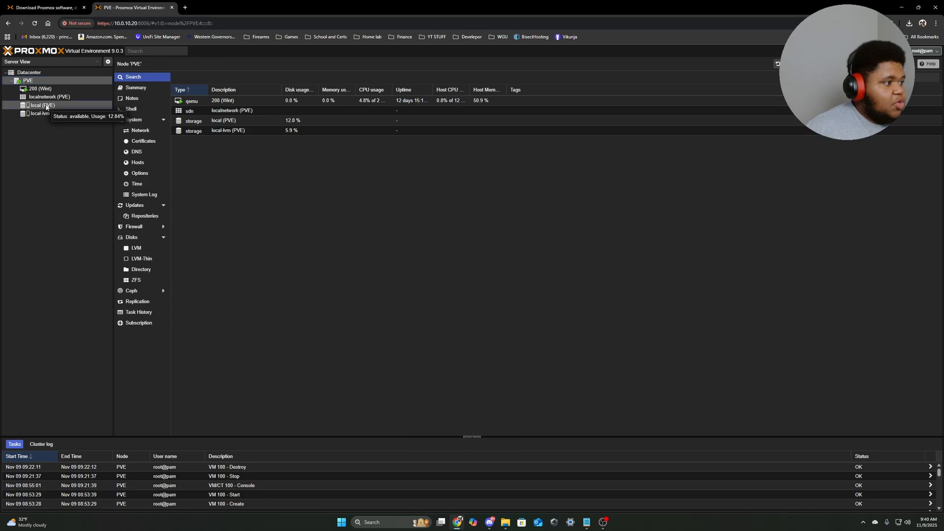
Remove the old proxmox-ve ISO from the local storage's ISO Images.
{"action": "left_click", "coordinate": [46, 107]}
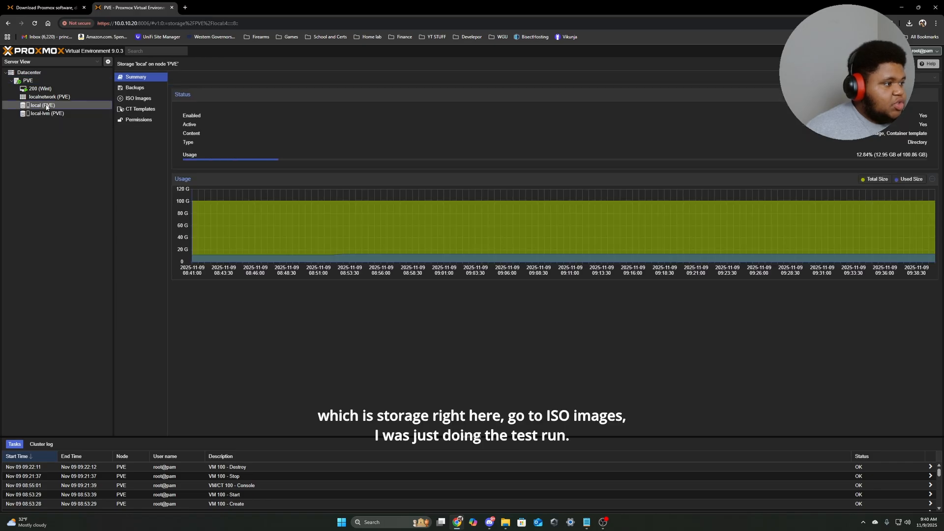
{"action": "left_click", "coordinate": [146, 101]}
{"action": "left_click", "coordinate": [208, 101]}
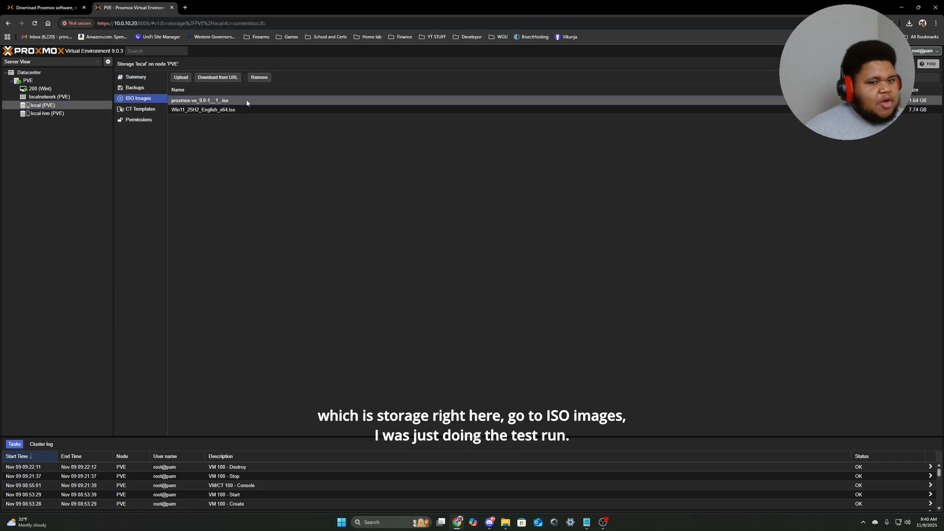
{"action": "left_click", "coordinate": [259, 77]}
{"action": "left_click", "coordinate": [457, 294]}
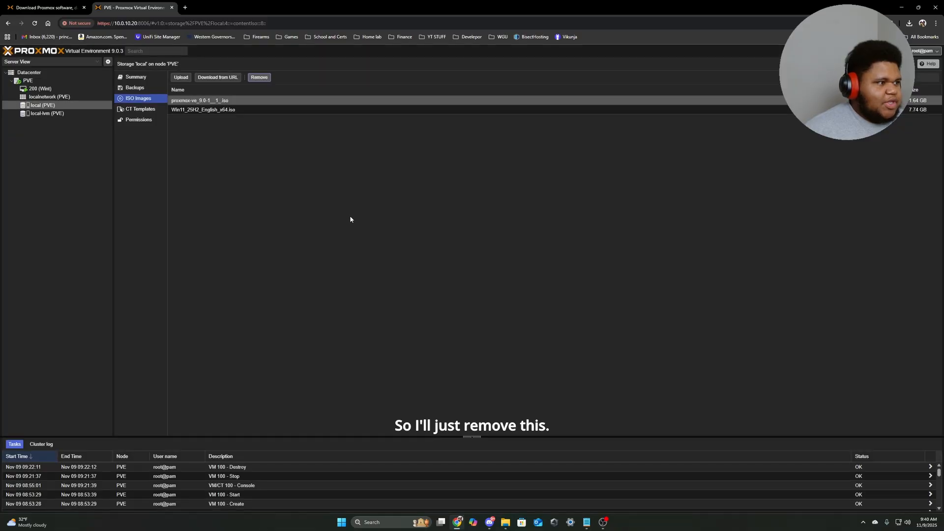
Upload proxmox-ve_9.0-1 (2).iso to local storage.
{"action": "left_click", "coordinate": [181, 78]}
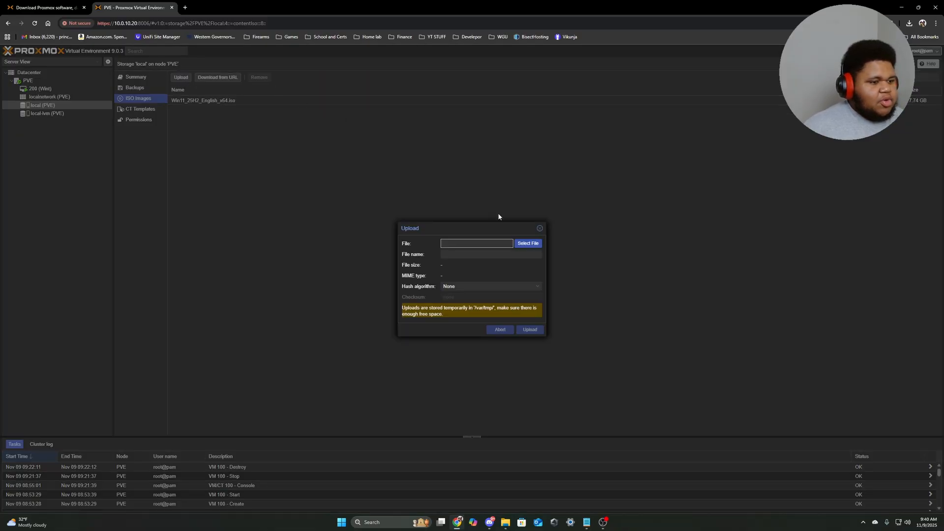
{"action": "left_click", "coordinate": [528, 243]}
{"action": "double_click", "coordinate": [110, 72]}
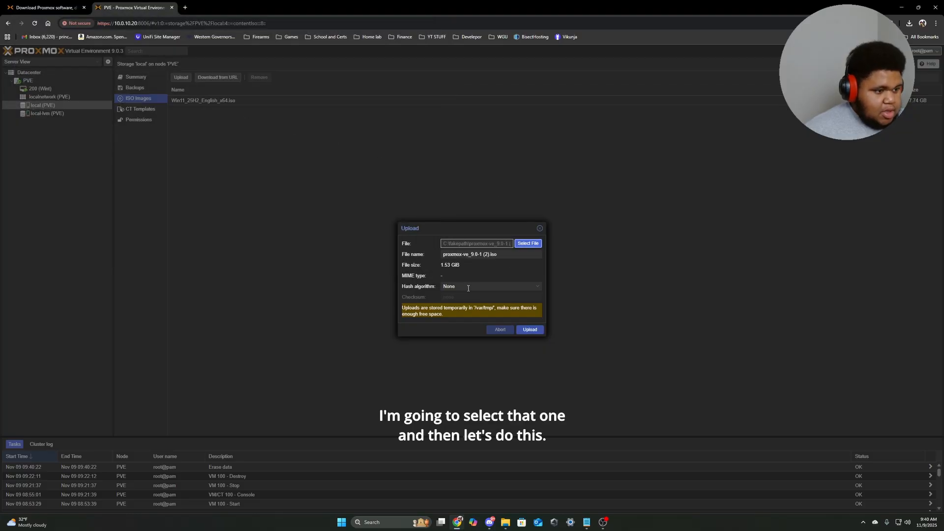
{"action": "left_click", "coordinate": [531, 331]}
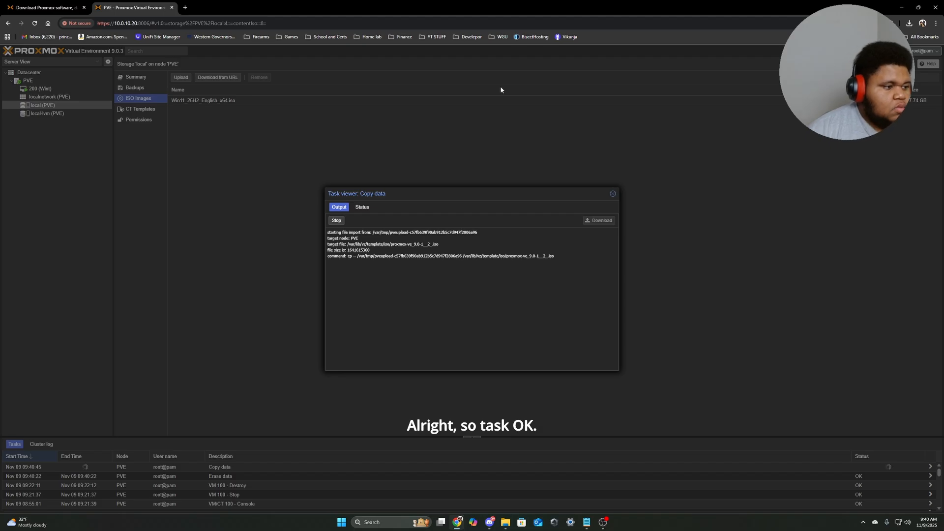
Close the upload task log and start a new VM named Proxmox on node PVE.
{"action": "left_click", "coordinate": [613, 193]}
{"action": "left_click", "coordinate": [74, 89]}
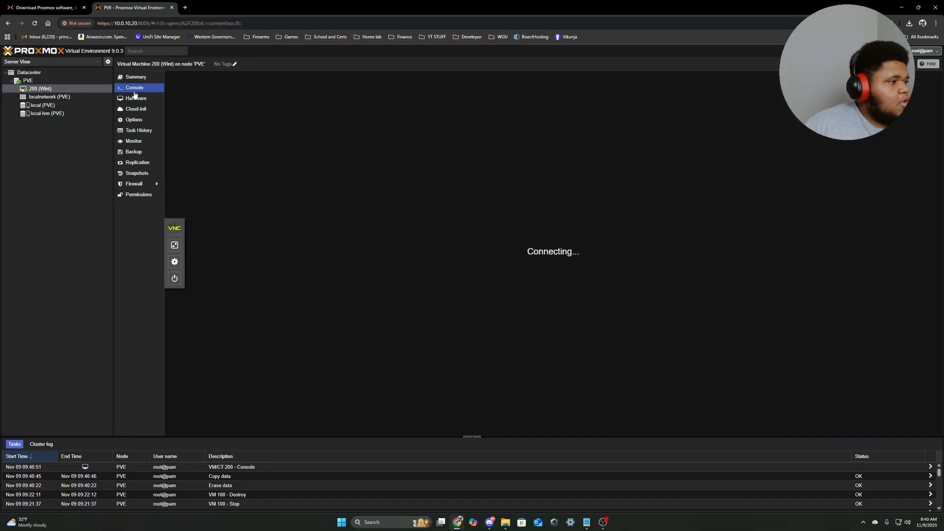
{"action": "left_click", "coordinate": [28, 80]}
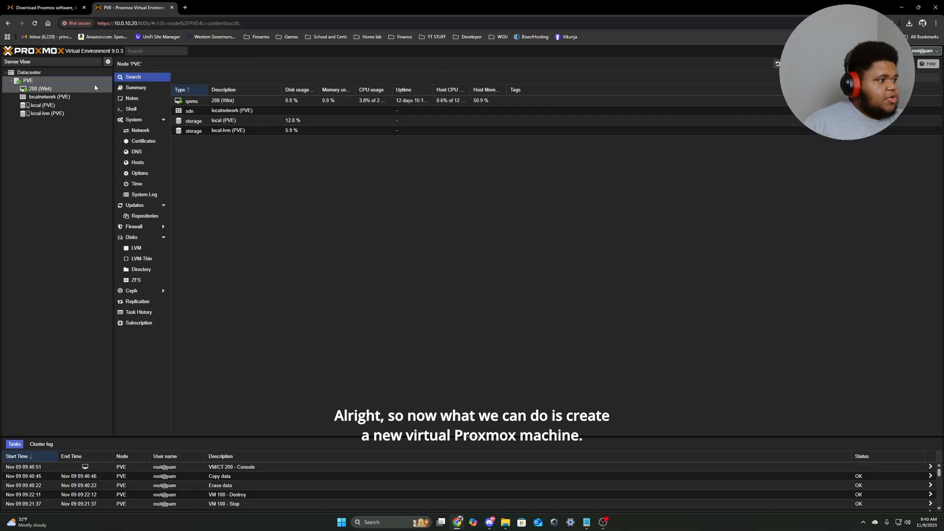
{"action": "right_click", "coordinate": [56, 81]}
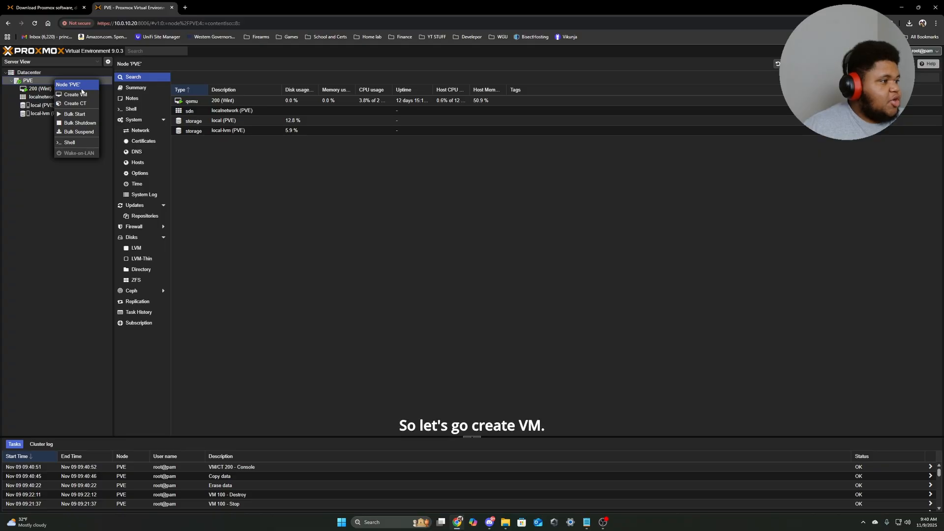
{"action": "left_click", "coordinate": [69, 84]}
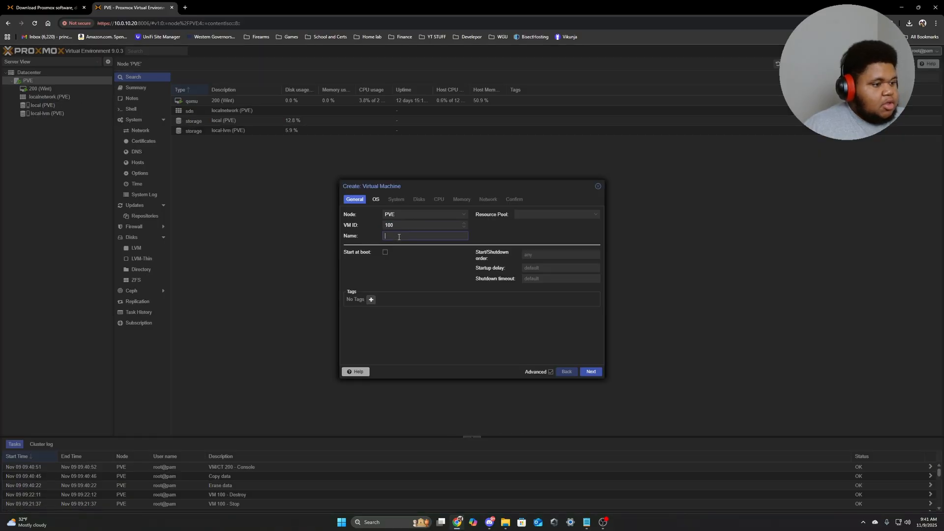
{"action": "type", "text": "Proxmox"}
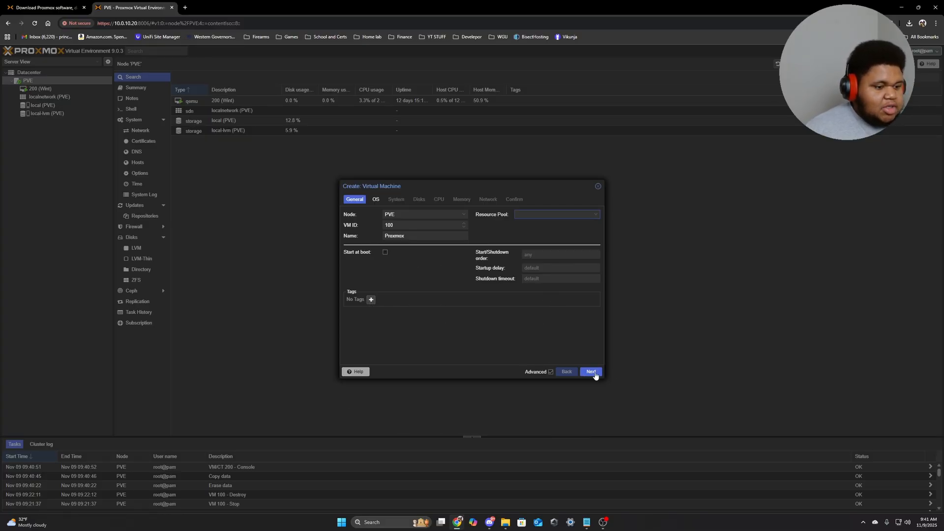
Boot the VM from the proxmox-ve ISO on local storage with the Linux 6.x - 2.6 kernel.
{"action": "left_click", "coordinate": [592, 372]}
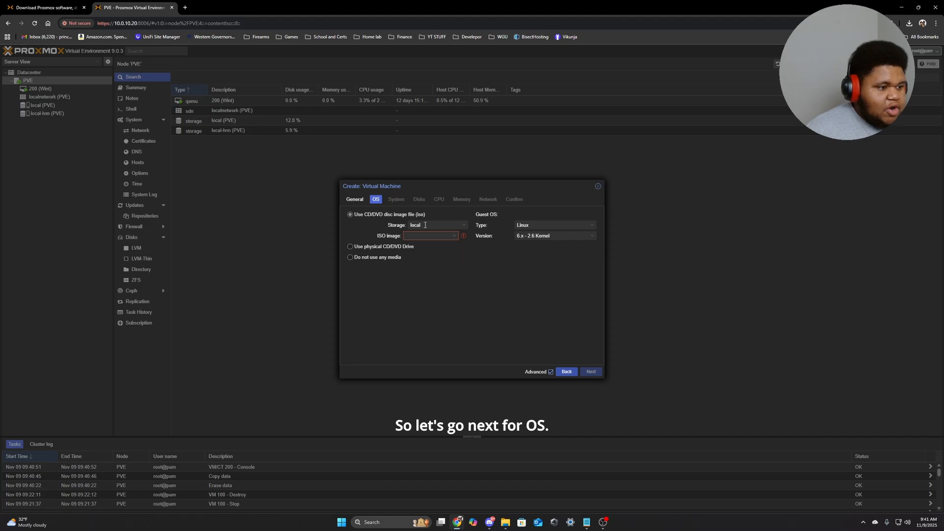
{"action": "left_click", "coordinate": [423, 225]}
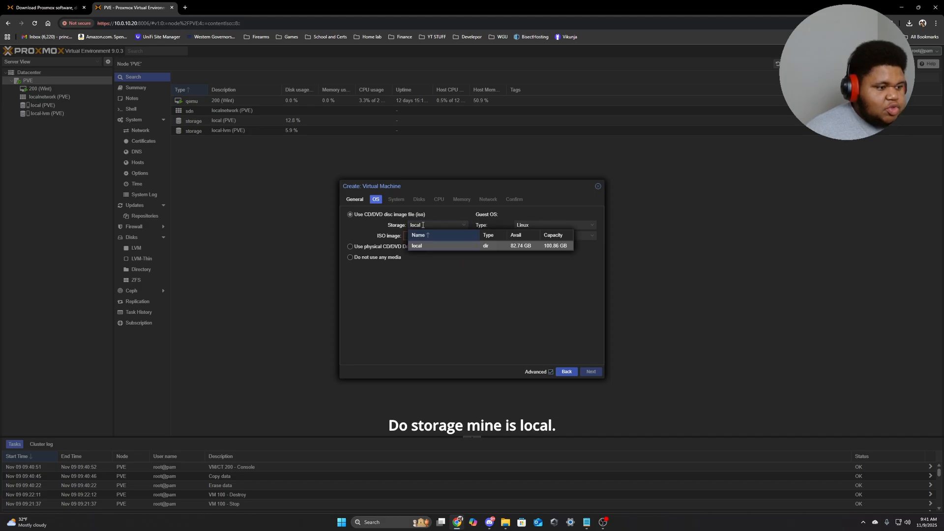
{"action": "left_click", "coordinate": [520, 245]}
{"action": "left_click", "coordinate": [431, 236]}
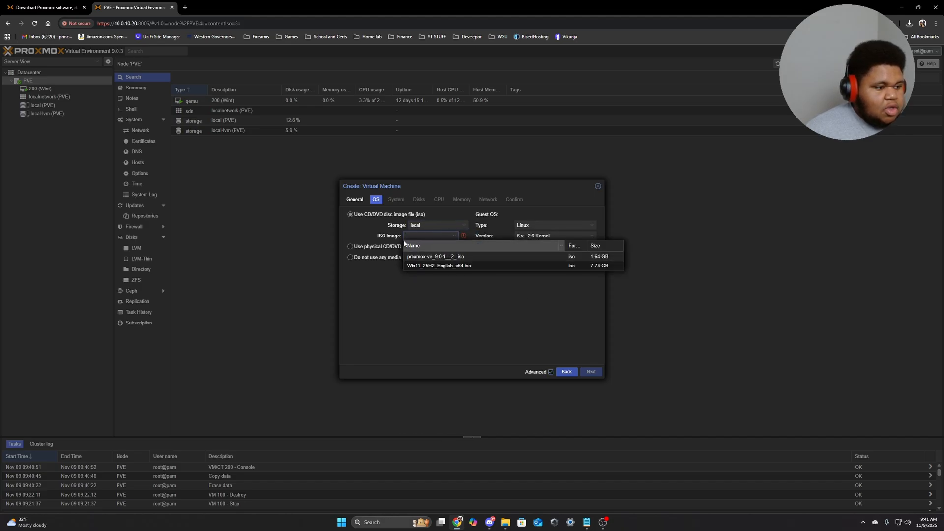
{"action": "left_click", "coordinate": [445, 257]}
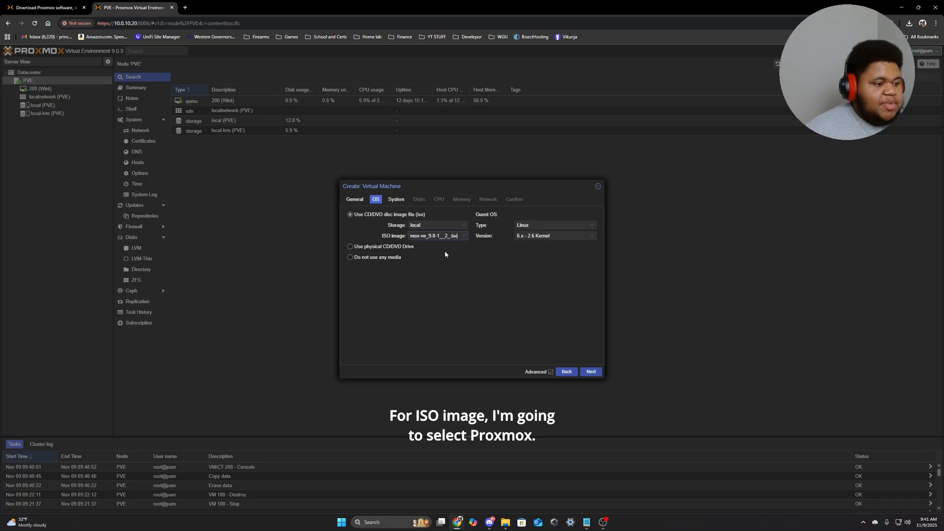
{"action": "left_click", "coordinate": [538, 236]}
{"action": "left_click", "coordinate": [540, 245]}
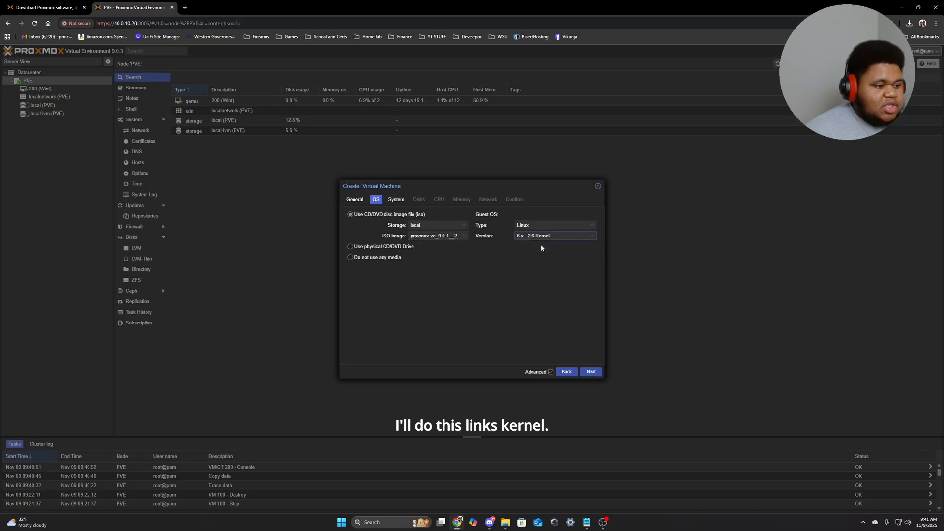
Keep the default system settings and a SCSI disk bus on the Disks step.
{"action": "left_click", "coordinate": [594, 374]}
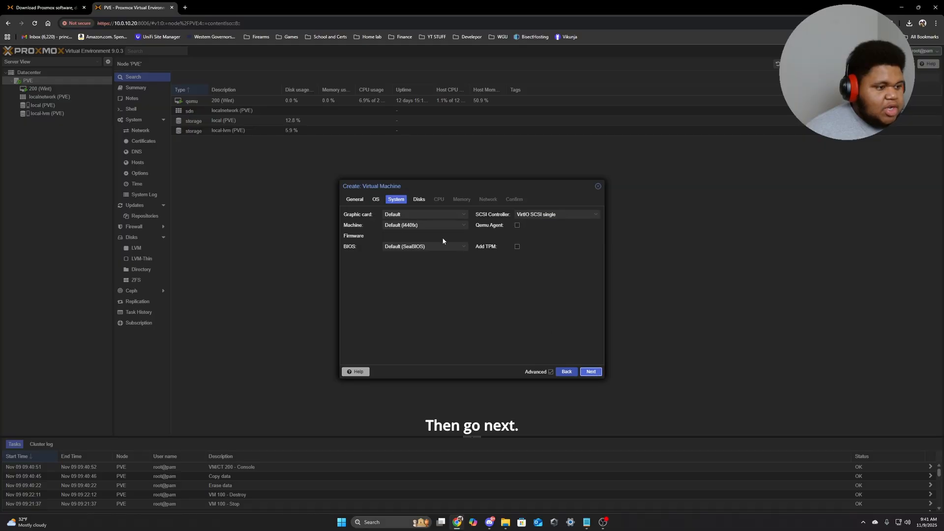
{"action": "left_click", "coordinate": [592, 372]}
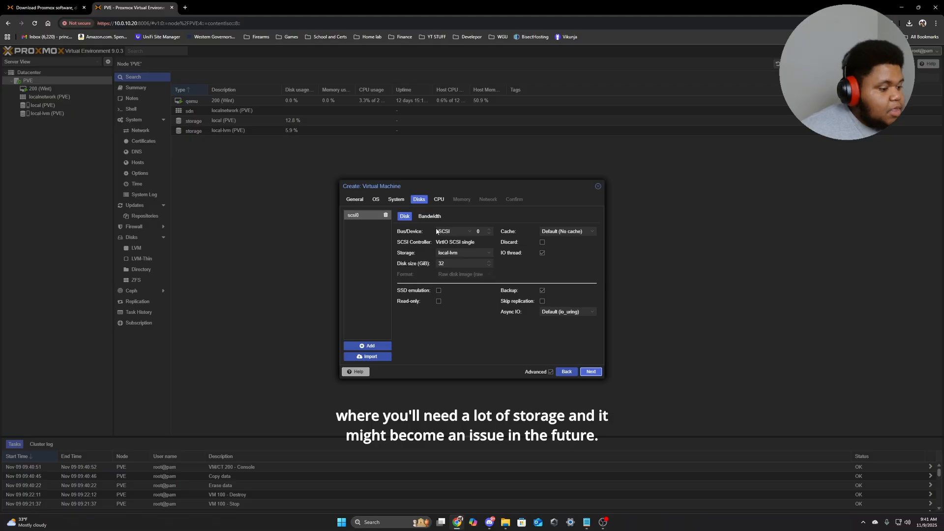
{"action": "left_click", "coordinate": [456, 233]}
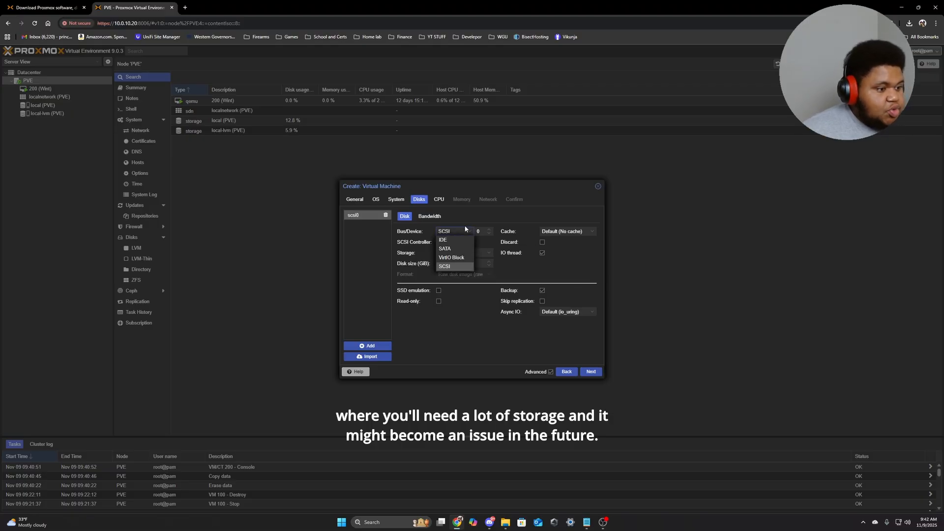
{"action": "left_click", "coordinate": [468, 231]}
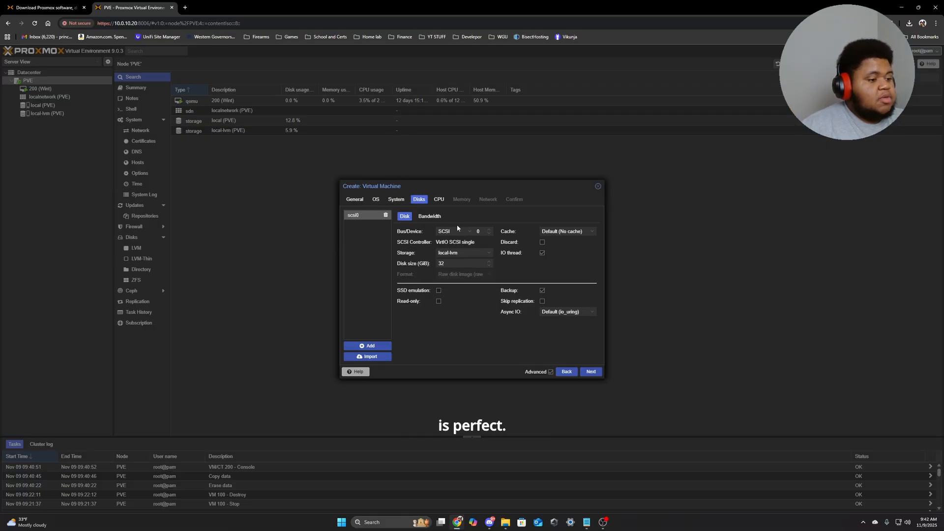
Search Google in a new tab for 'what is the minimum amount of storage for proxmox'.
{"action": "left_click", "coordinate": [185, 7]}
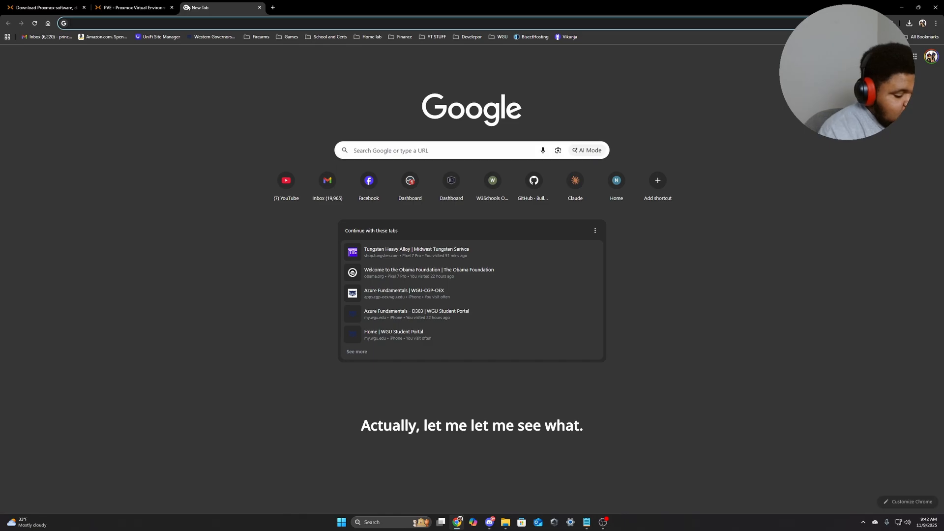
{"action": "type", "text": "what is the m"}
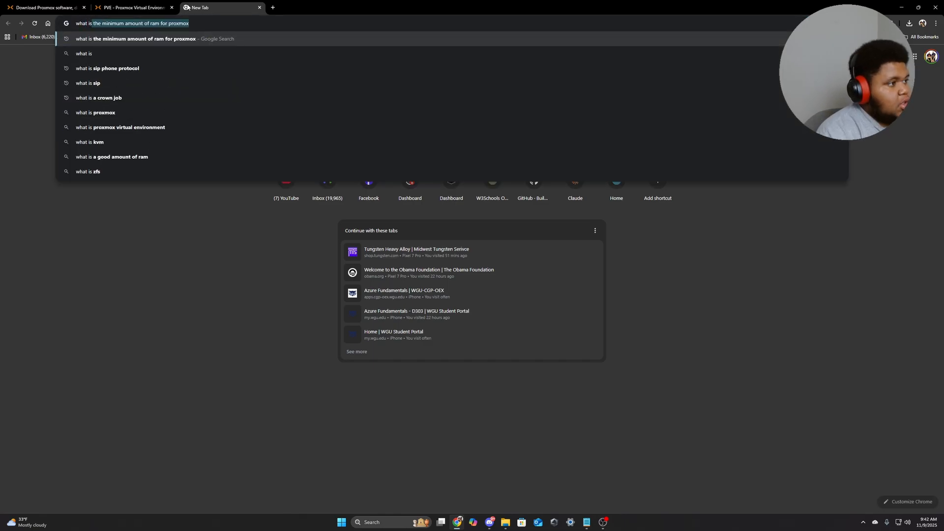
{"action": "type", "text": "in"}
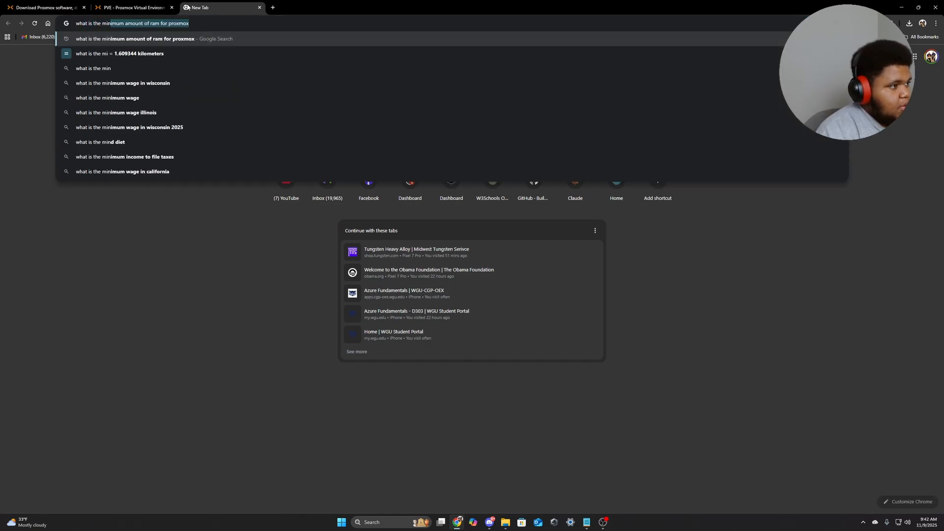
{"action": "left_click", "coordinate": [132, 8]}
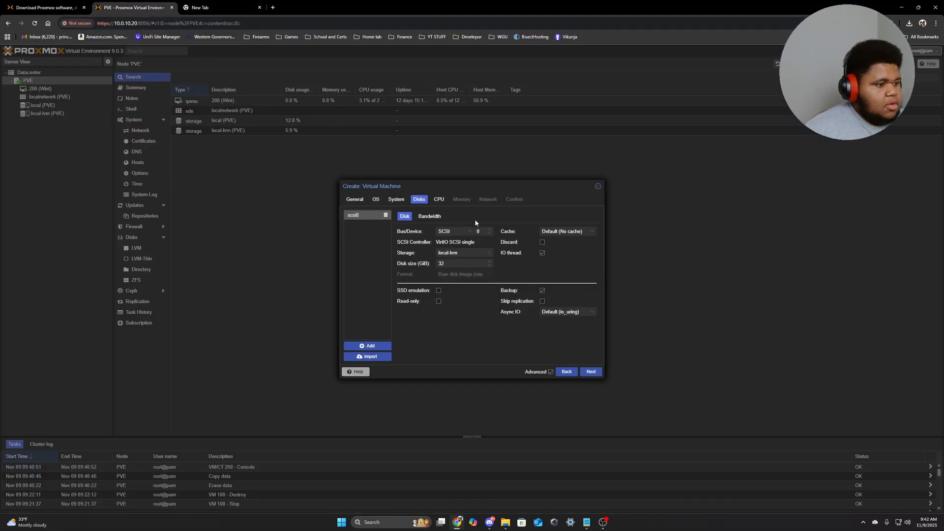
{"action": "left_click", "coordinate": [223, 8]}
{"action": "left_click_drag", "start_coordinate": [217, 25], "coordinate": [148, 27]}
{"action": "type", "text": "stoa"}
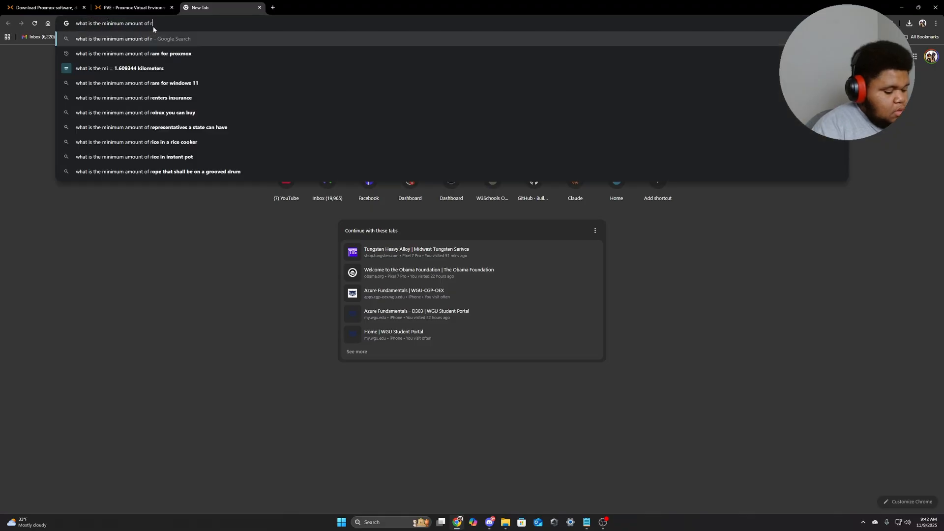
{"action": "key", "text": "BackSpace"}
{"action": "type", "text": "rag"}
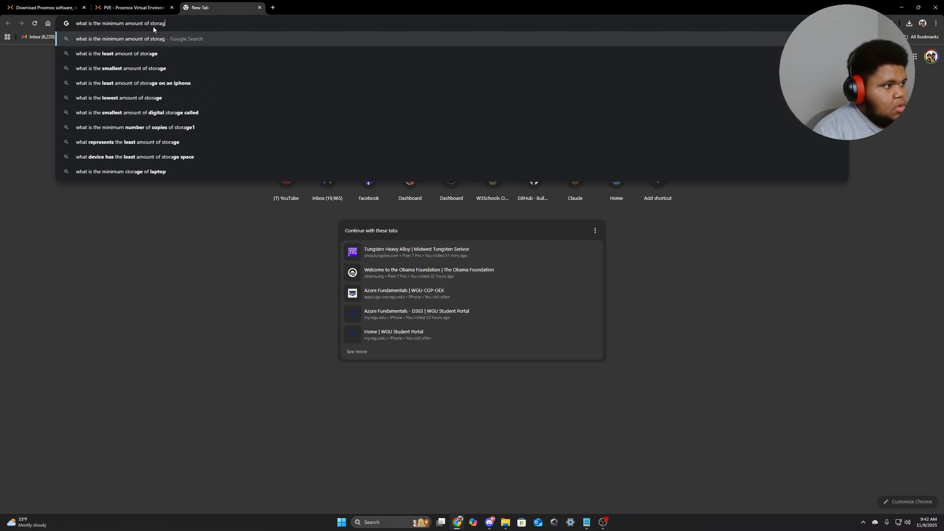
{"action": "type", "text": "e for proxmox"}
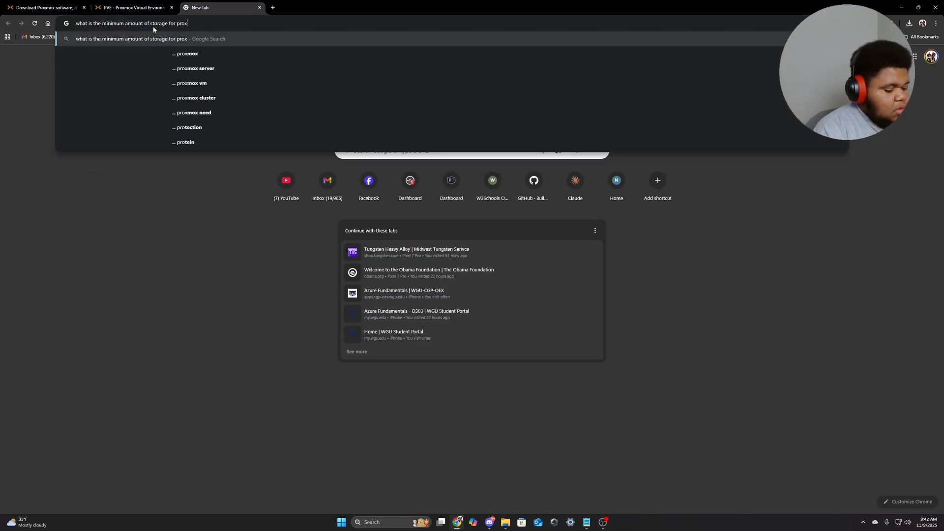
{"action": "key", "text": "Return"}
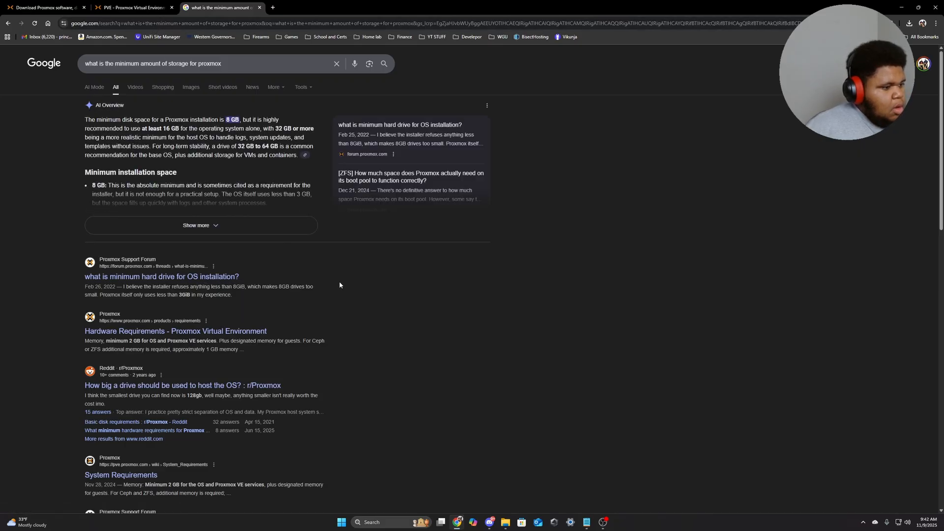
Close the search tab and cancel the unfinished Proxmox VM wizard.
{"action": "left_click", "coordinate": [153, 7]}
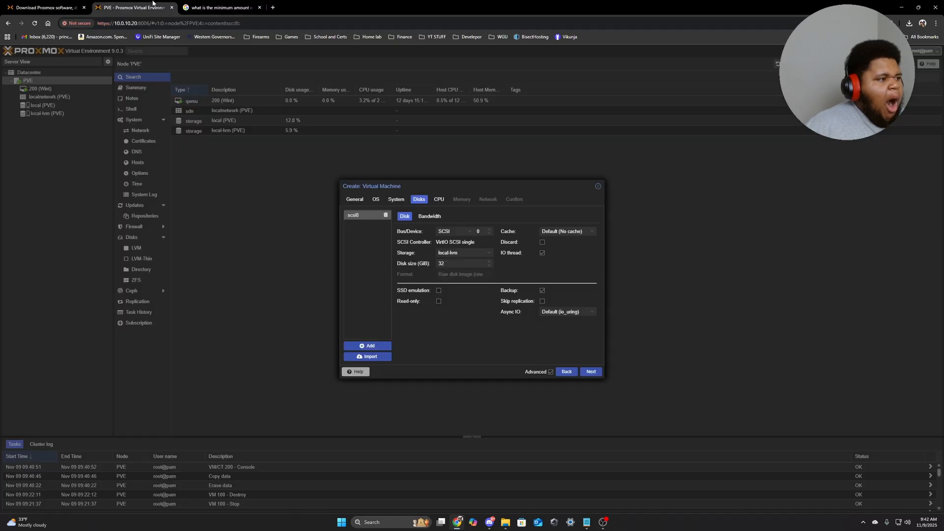
{"action": "left_click", "coordinate": [259, 7]}
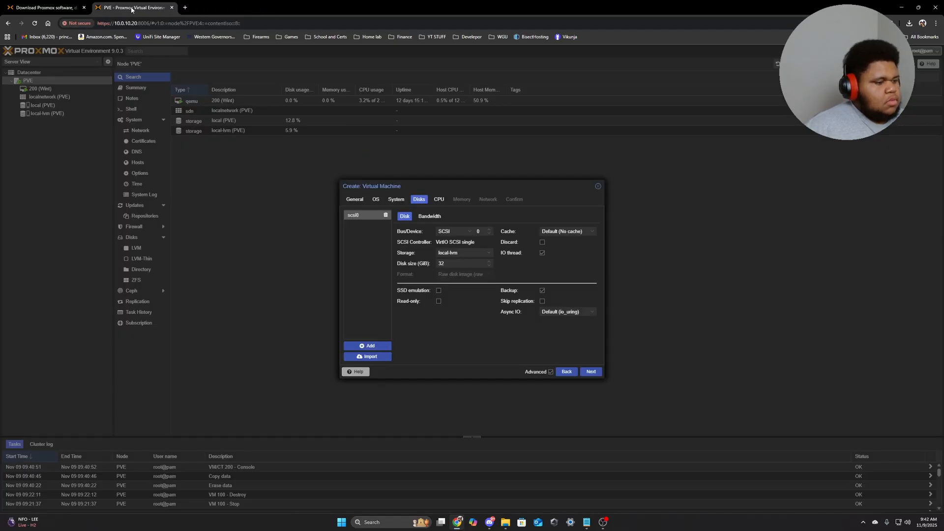
{"action": "left_click", "coordinate": [598, 187]}
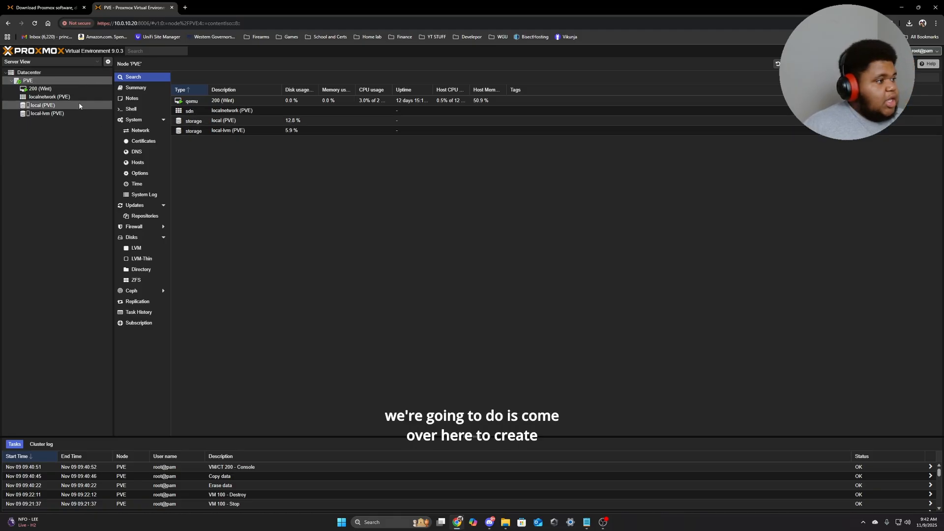
Create VM 100 'Proxtest' on node PVE, booting the proxmox-ve_9.0-1 installer ISO.
{"action": "right_click", "coordinate": [40, 81]}
{"action": "left_click", "coordinate": [59, 94]}
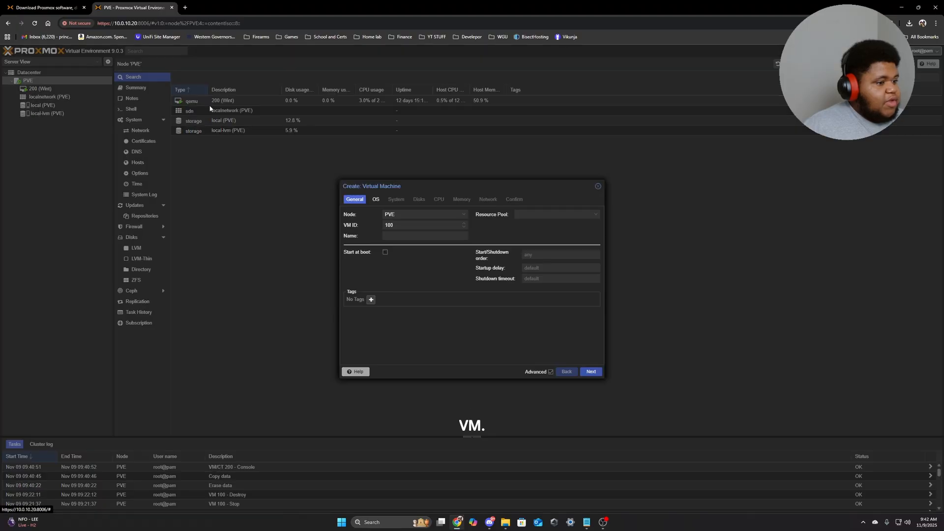
{"action": "left_click", "coordinate": [404, 214]}
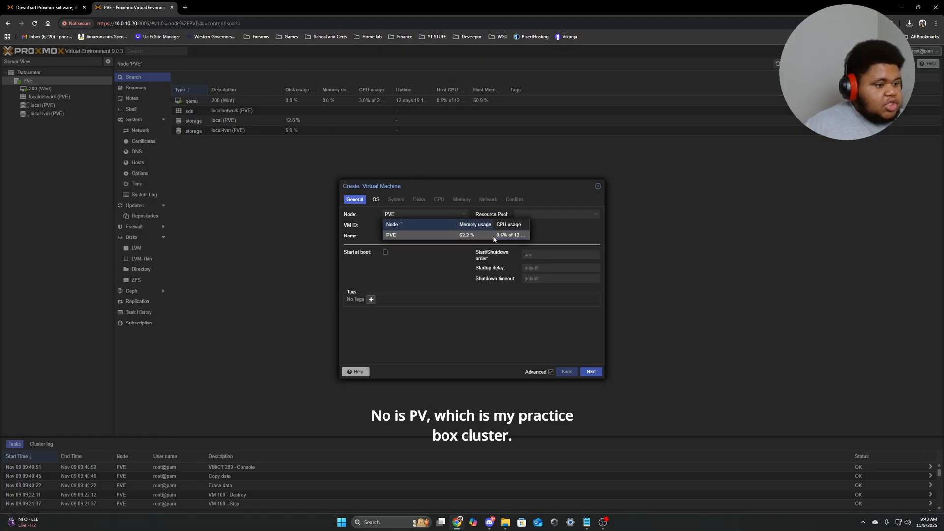
{"action": "left_click", "coordinate": [394, 234]}
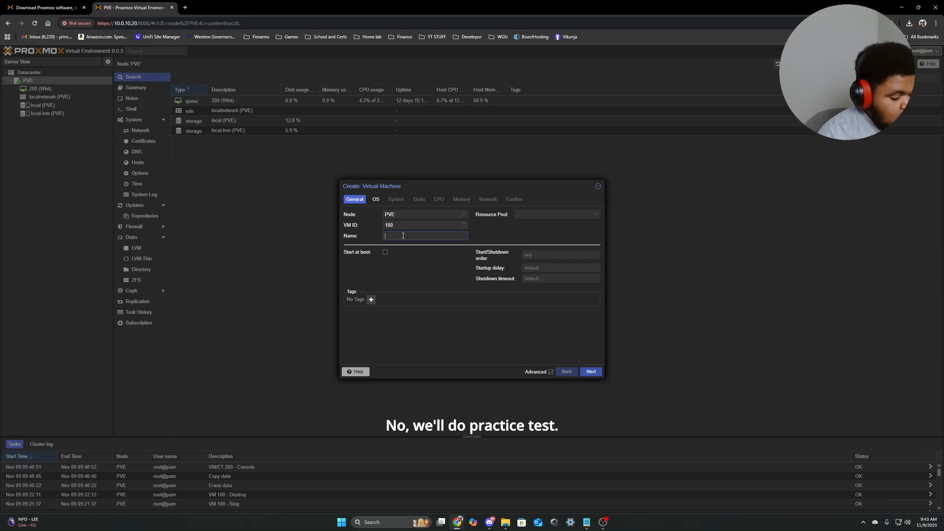
{"action": "type", "text": "test"}
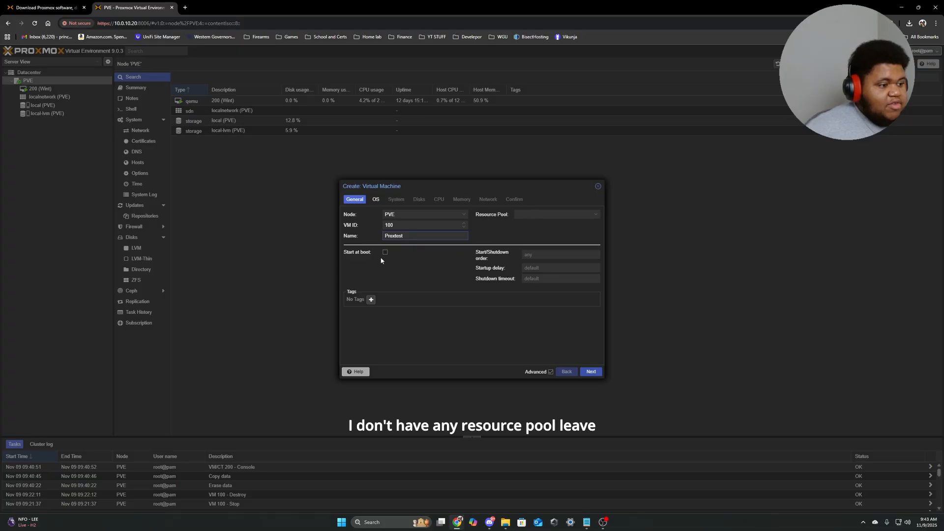
{"action": "left_click", "coordinate": [591, 371]}
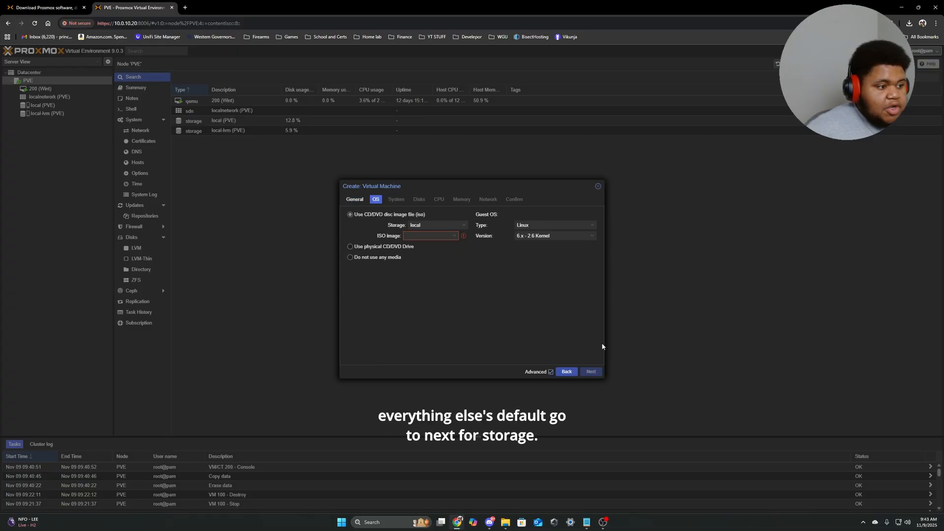
{"action": "left_click", "coordinate": [433, 236]}
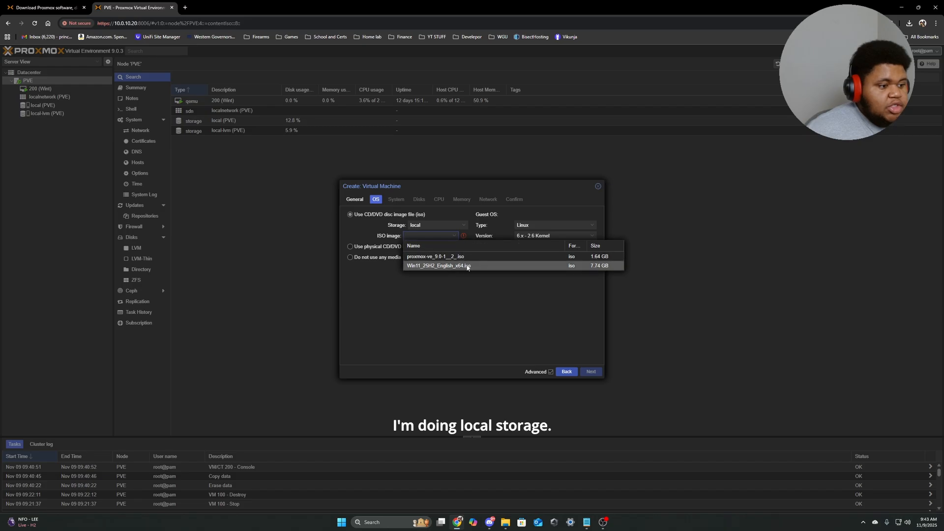
{"action": "left_click", "coordinate": [440, 259]}
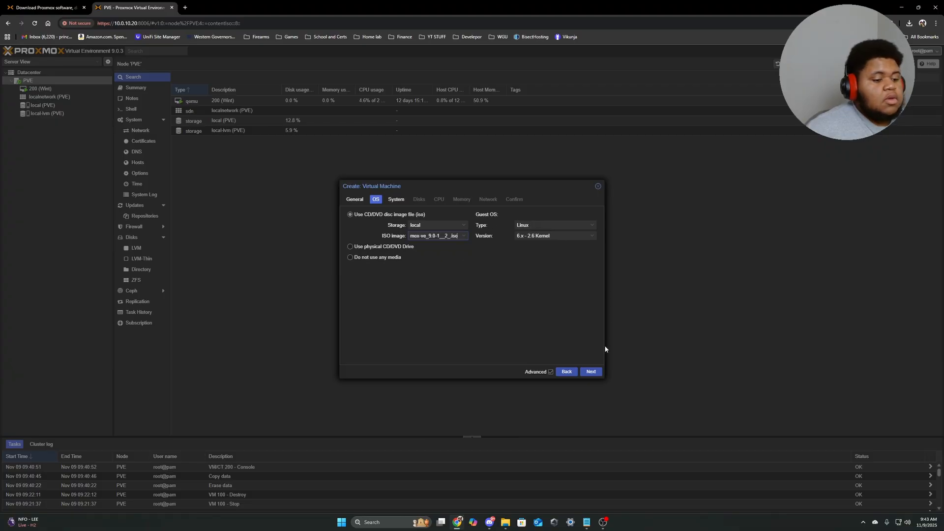
Accept default system, 32 GiB disk, 1-socket 1-core CPU and 2048 MiB memory settings.
{"action": "left_click", "coordinate": [590, 371]}
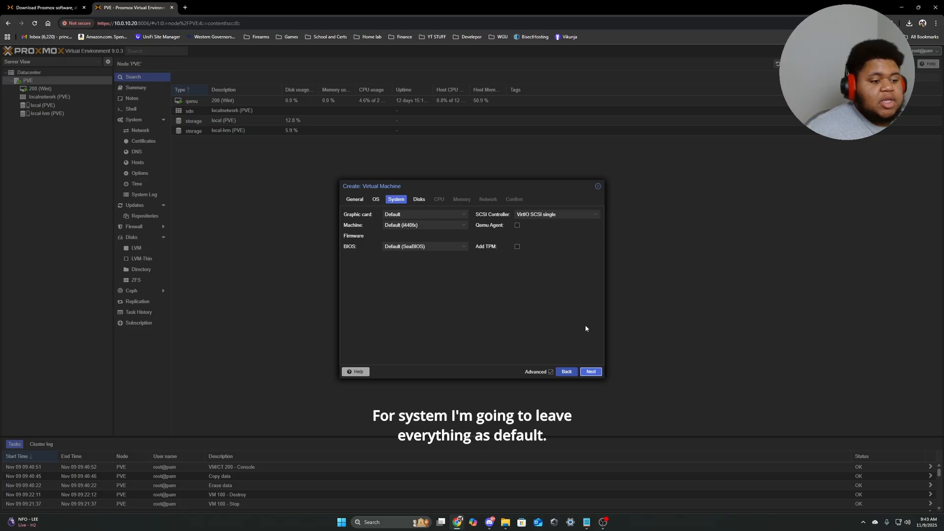
{"action": "left_click", "coordinate": [590, 371]}
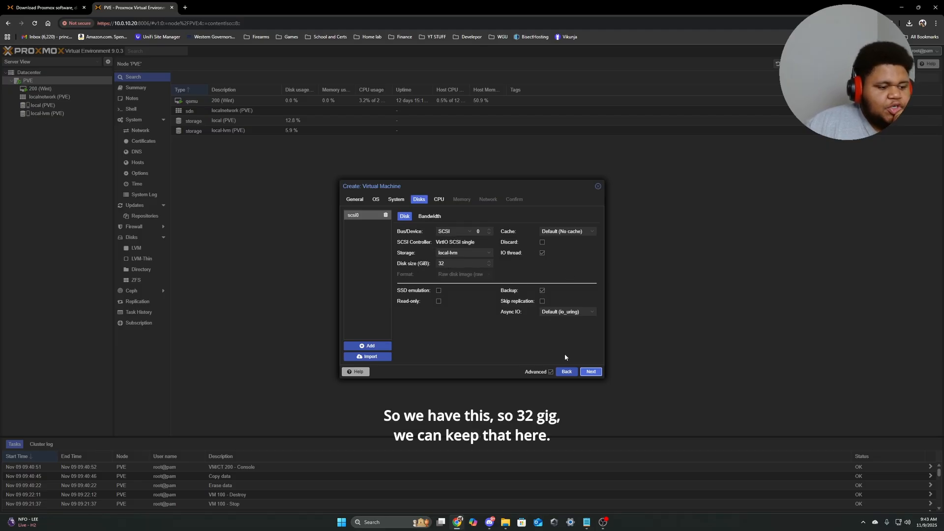
{"action": "left_click", "coordinate": [590, 371]}
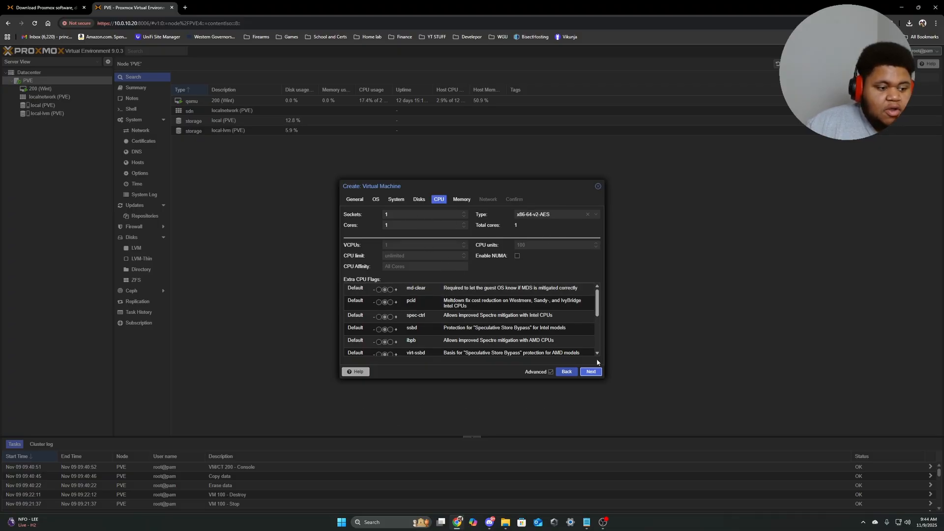
{"action": "left_click", "coordinate": [590, 371]}
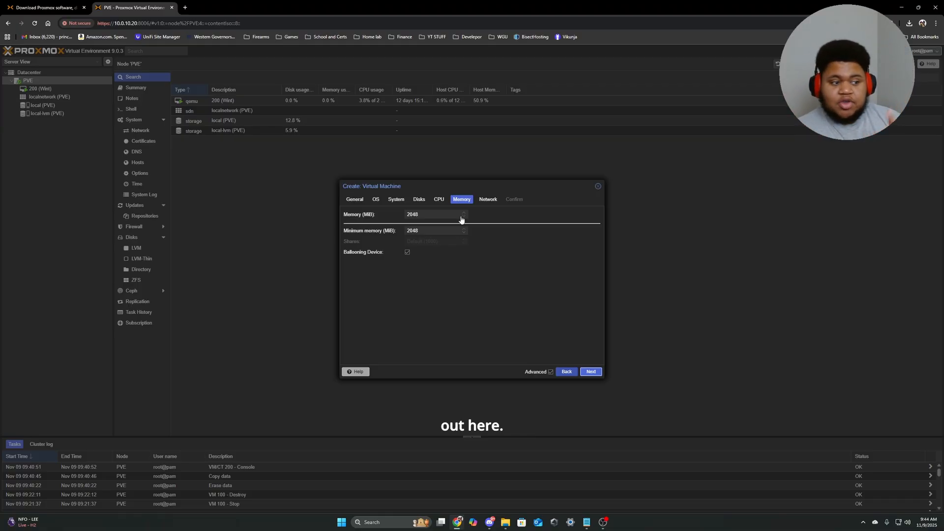
Set the VM's network card model to Intel E1000E.
{"action": "left_click", "coordinate": [590, 371]}
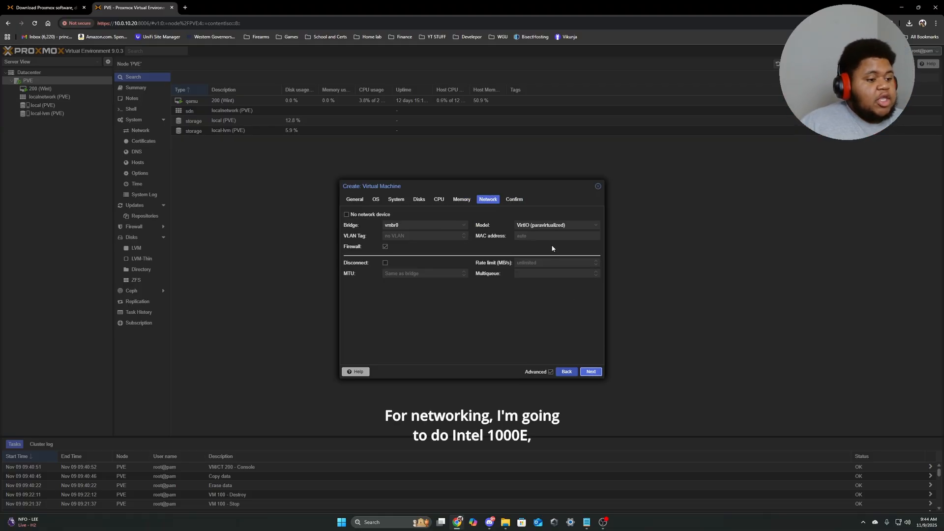
{"action": "left_click", "coordinate": [555, 225]}
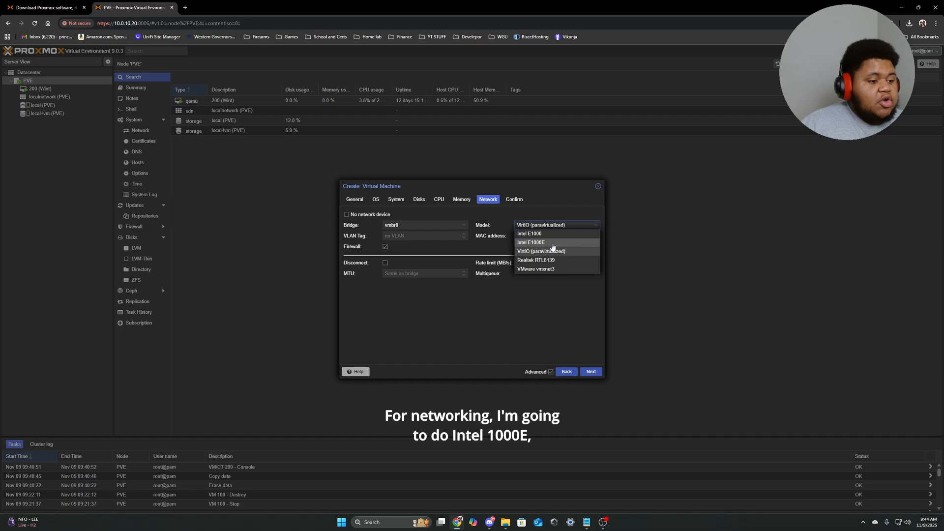
{"action": "left_click", "coordinate": [552, 243]}
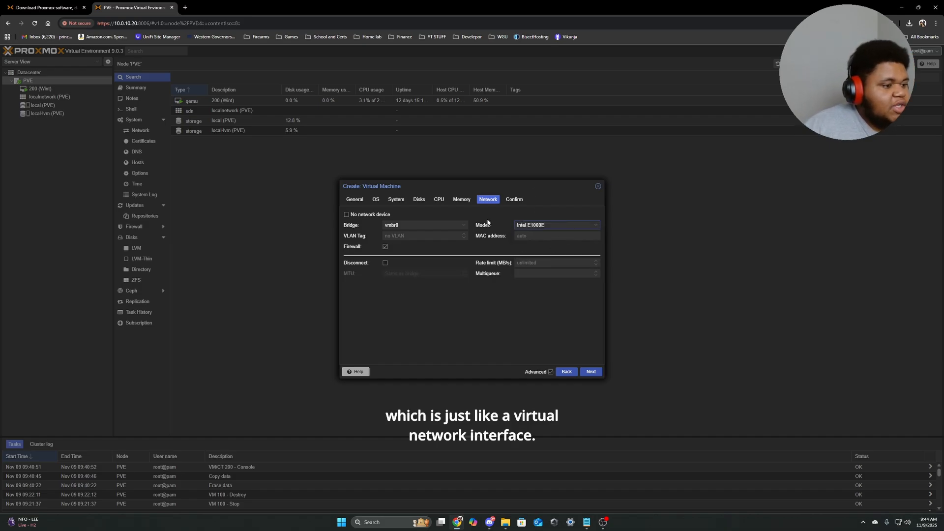
Create the Proxtest VM with Start after created enabled and open its console.
{"action": "left_click", "coordinate": [590, 371]}
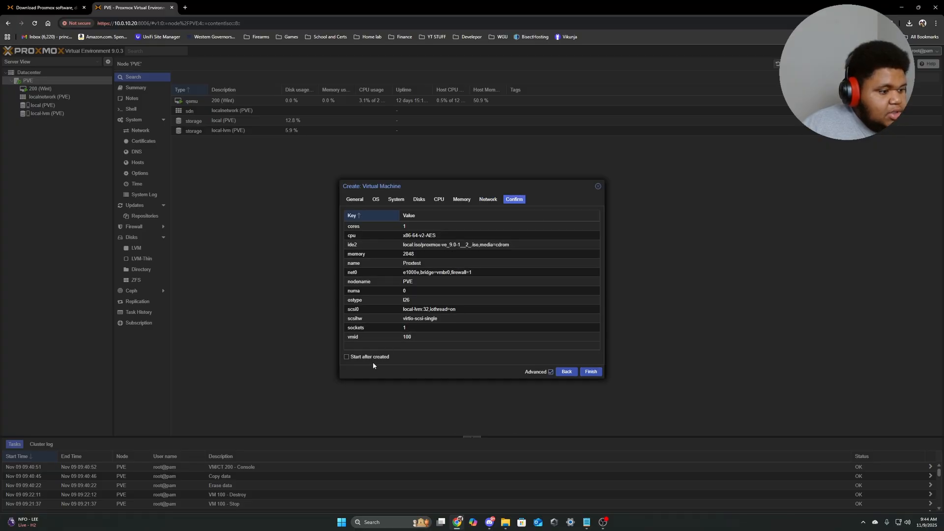
{"action": "left_click", "coordinate": [345, 357]}
{"action": "left_click", "coordinate": [587, 372]}
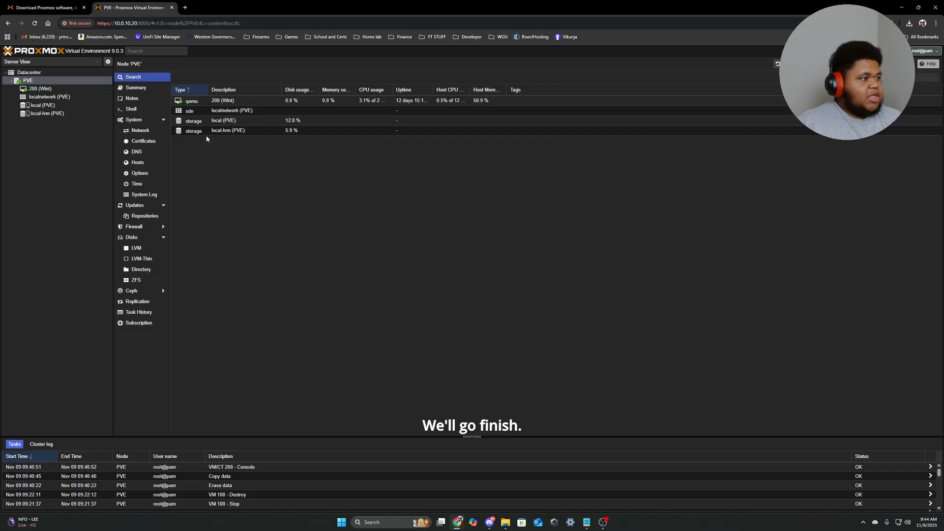
{"action": "left_click", "coordinate": [46, 89]}
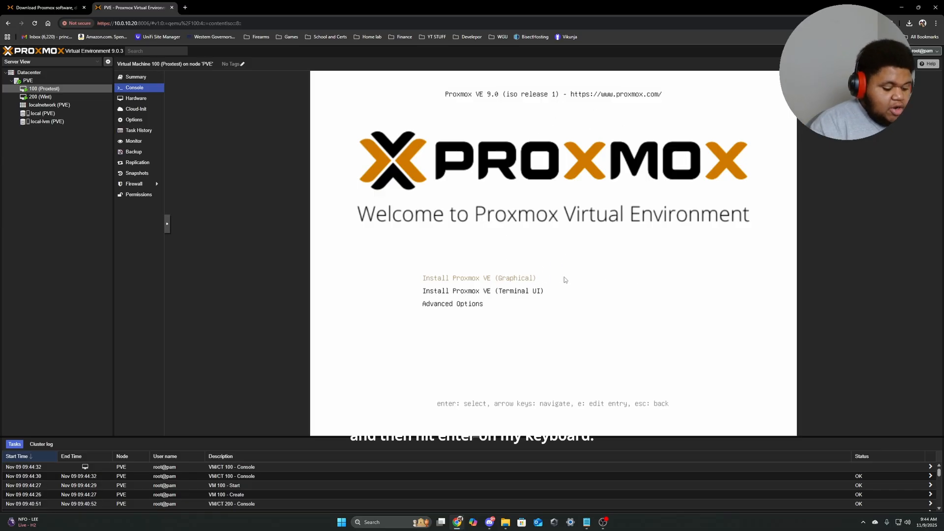
Start Install Proxmox VE (Graphical) from the installer boot menu.
{"action": "key", "text": "Return"}
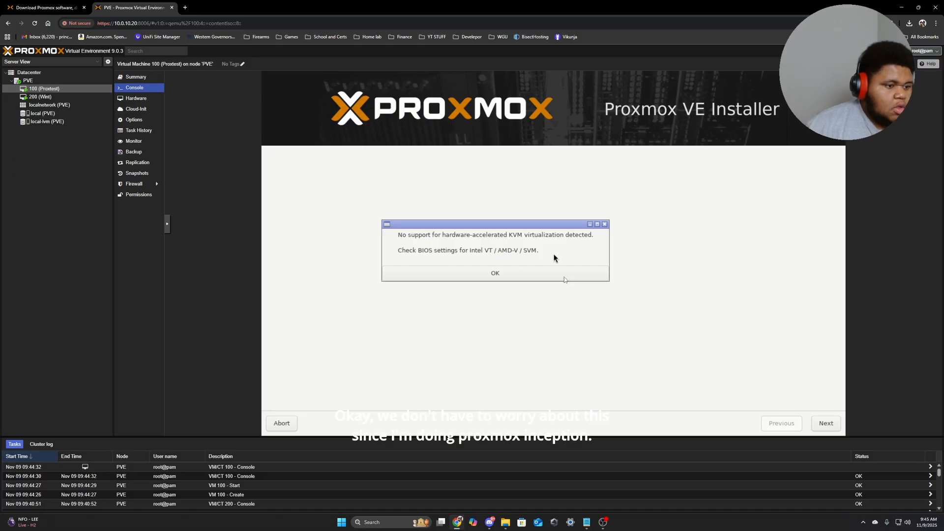
Dismiss the KVM virtualization warning, accept the EULA, and keep /dev/sda as the target disk.
{"action": "left_click", "coordinate": [494, 274]}
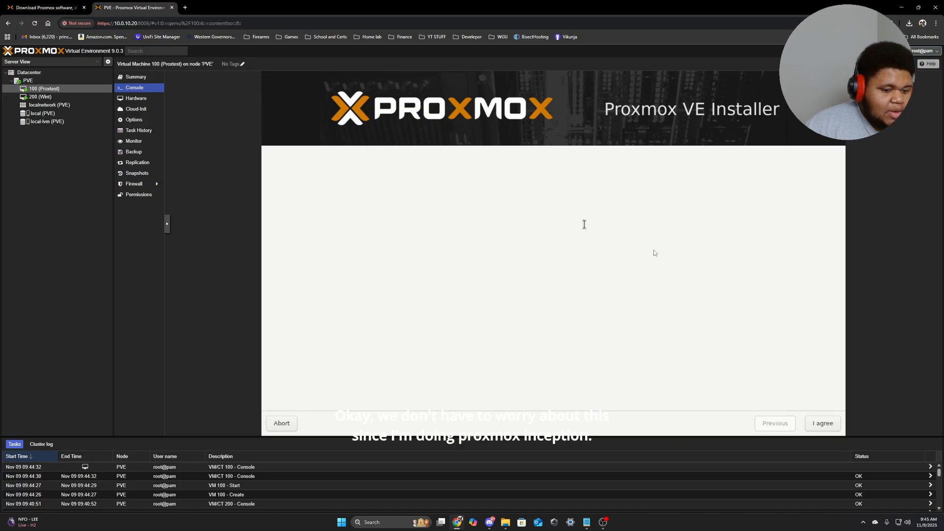
{"action": "scroll", "coordinate": [525, 322], "scroll_direction": "down", "scroll_amount": 10}
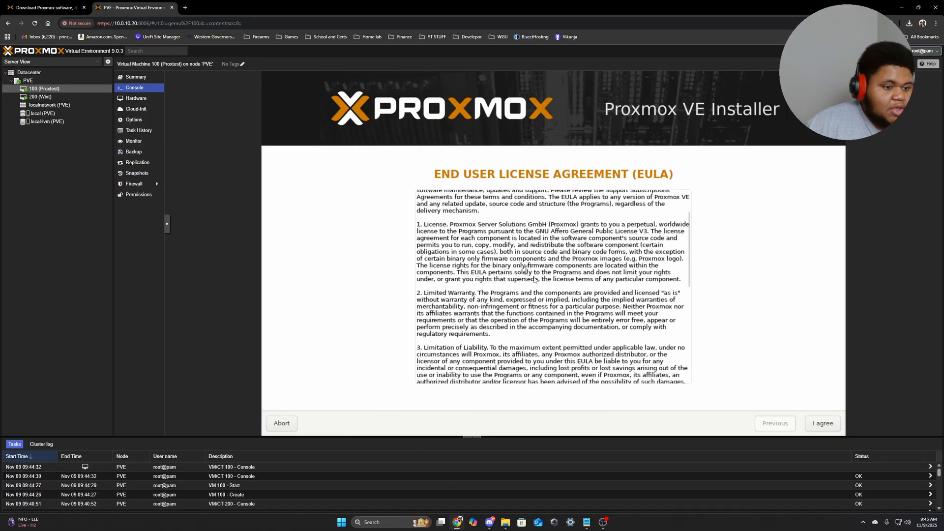
{"action": "scroll", "coordinate": [528, 322], "scroll_direction": "up", "scroll_amount": 10}
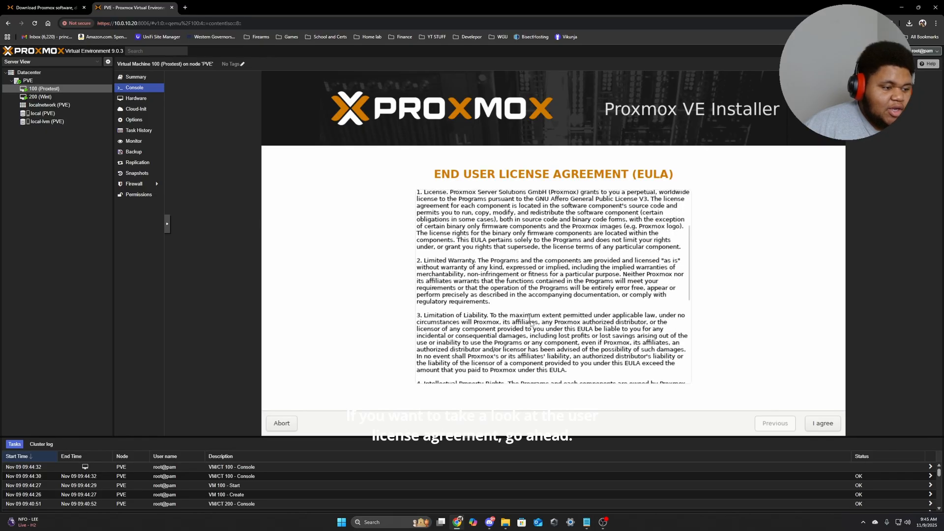
{"action": "left_click", "coordinate": [824, 424]}
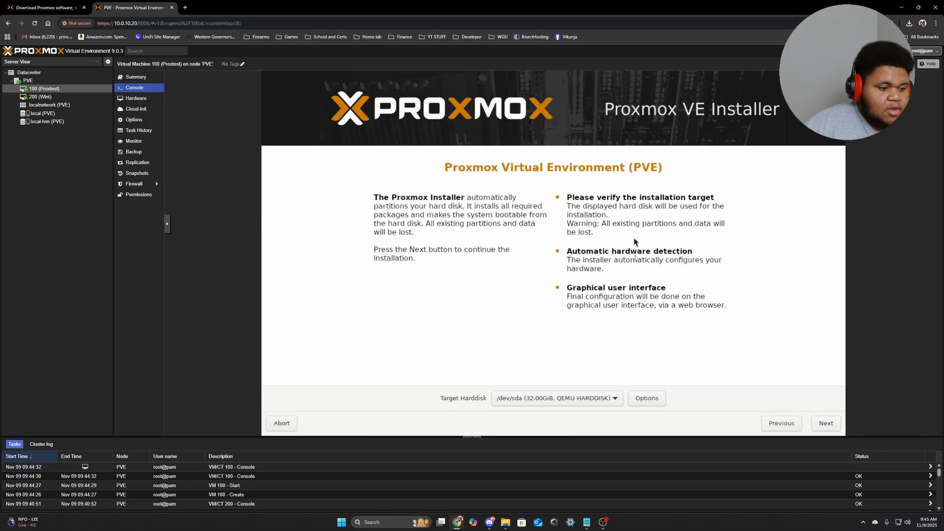
{"action": "left_click", "coordinate": [565, 399]}
{"action": "left_click", "coordinate": [565, 400]}
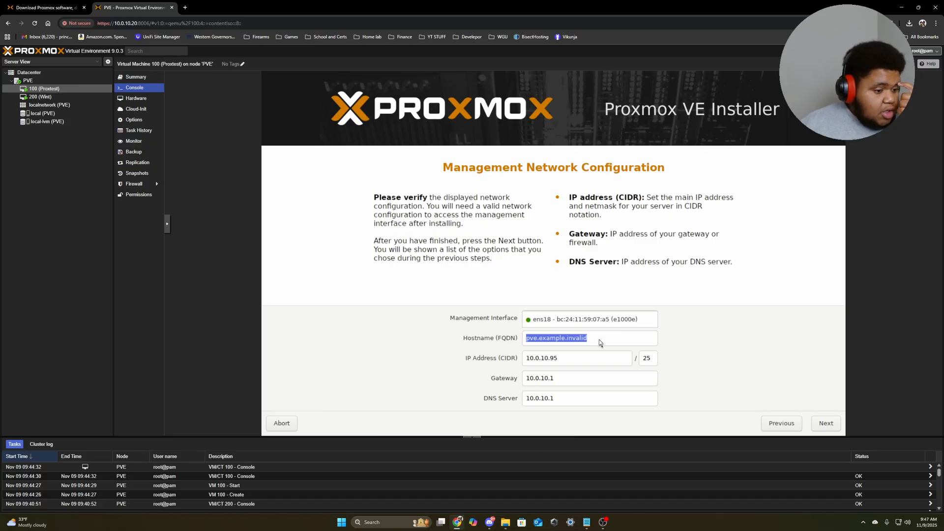
Set the hostname domain to kd.us, keep IP 10.0.10.95/25, and confirm gateway and DNS 10.0.10.1.
{"action": "left_click_drag", "start_coordinate": [597, 339], "coordinate": [544, 339]}
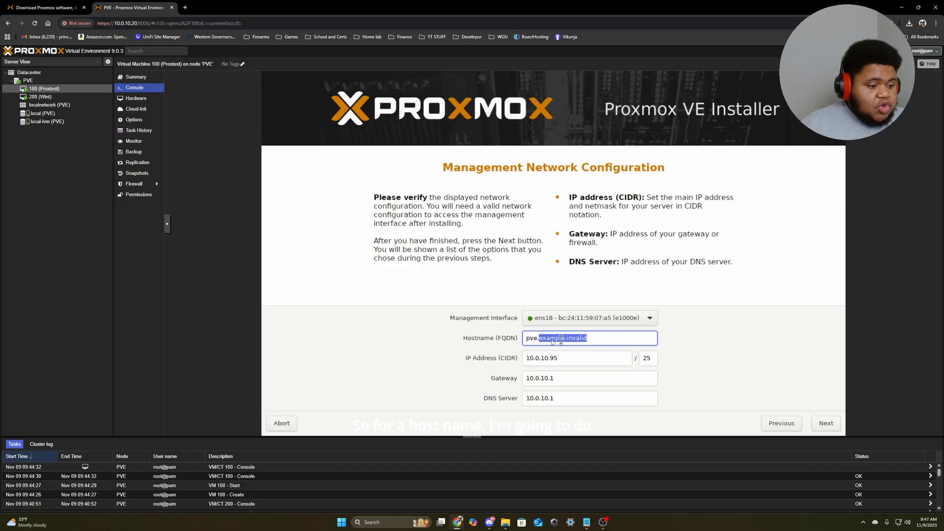
{"action": "type", "text": "kd.us"}
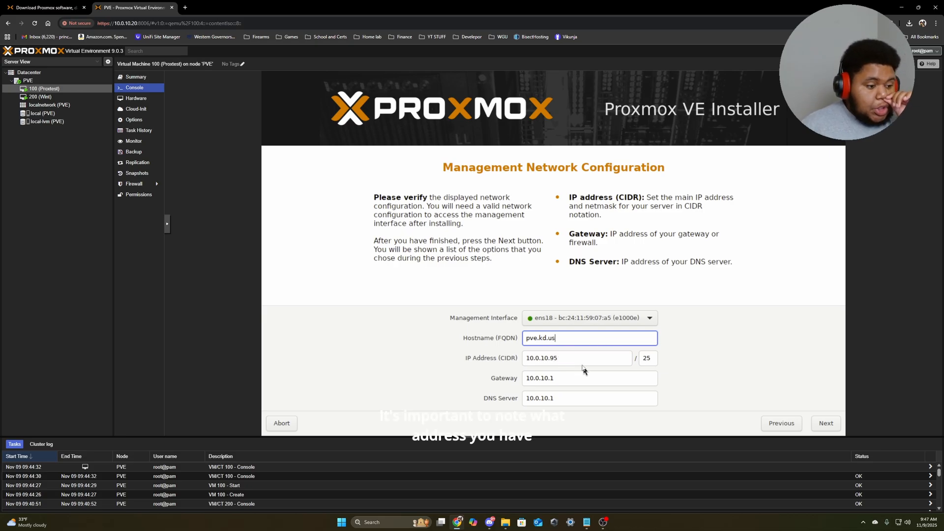
{"action": "left_click", "coordinate": [568, 357]}
{"action": "left_click_drag", "start_coordinate": [569, 357], "coordinate": [523, 358]}
{"action": "left_click", "coordinate": [568, 359]}
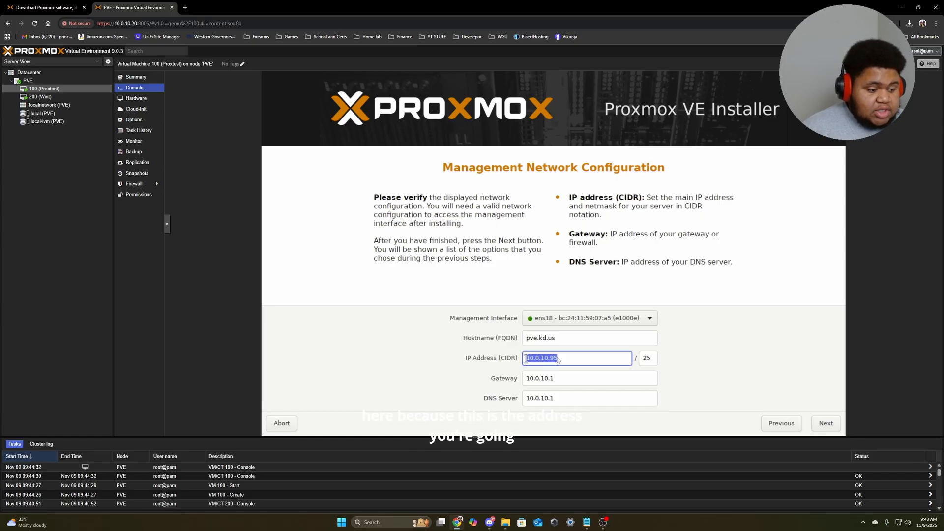
{"action": "left_click", "coordinate": [567, 358]}
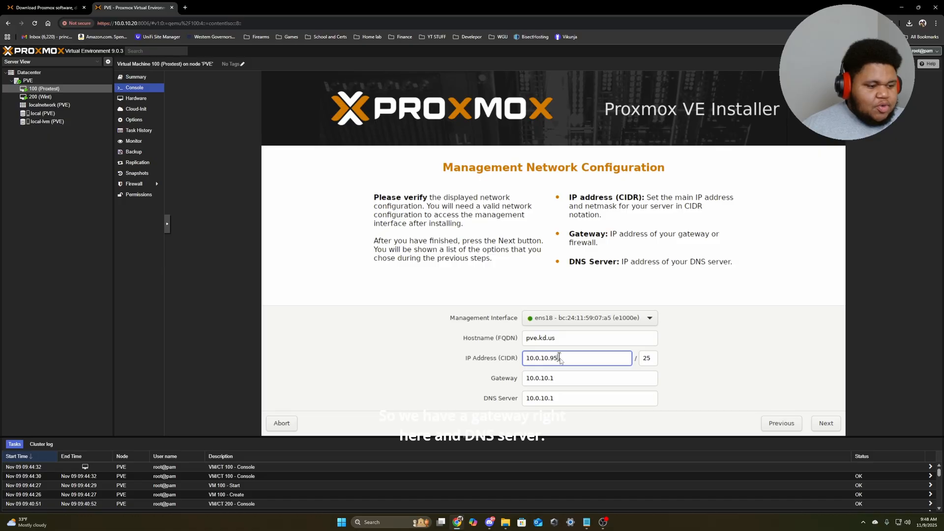
{"action": "left_click", "coordinate": [562, 379]}
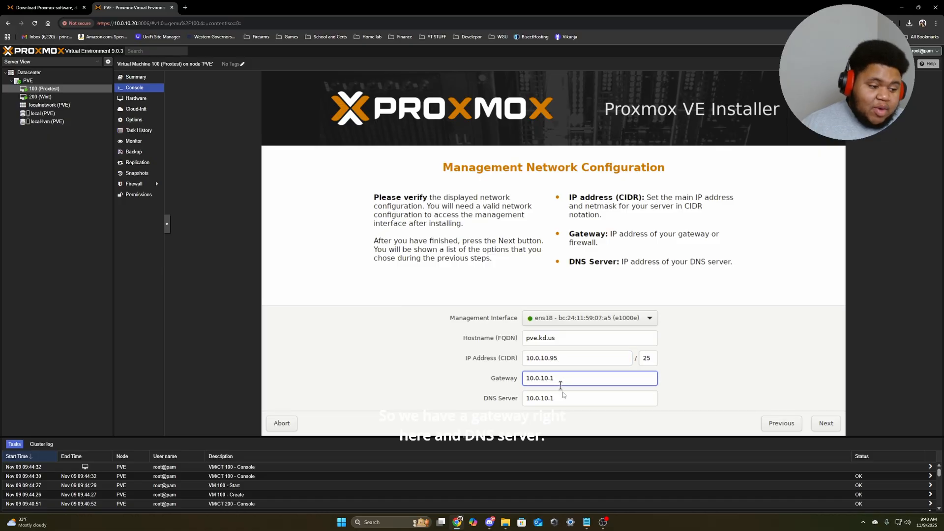
{"action": "left_click", "coordinate": [564, 397]}
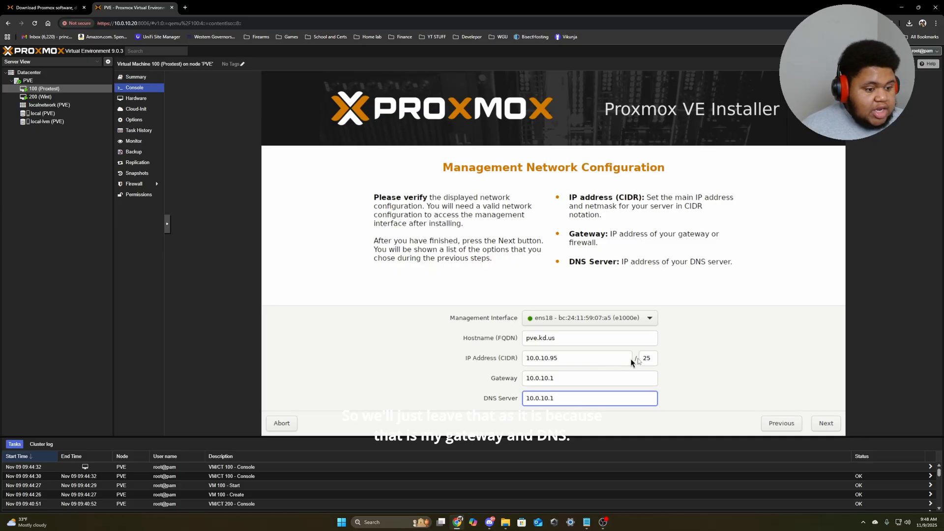
Confirm the network settings and start the Proxmox VE installation from the Summary page.
{"action": "left_click", "coordinate": [824, 422]}
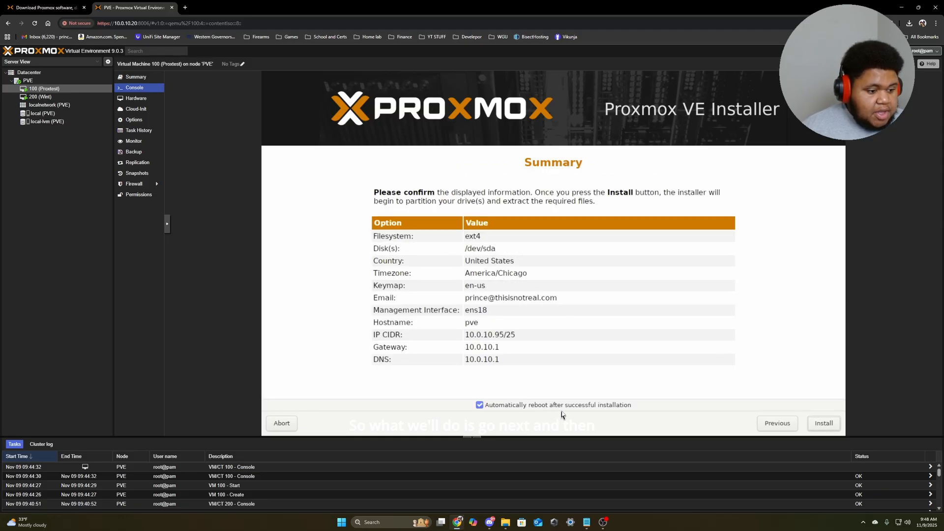
{"action": "left_click", "coordinate": [824, 423]}
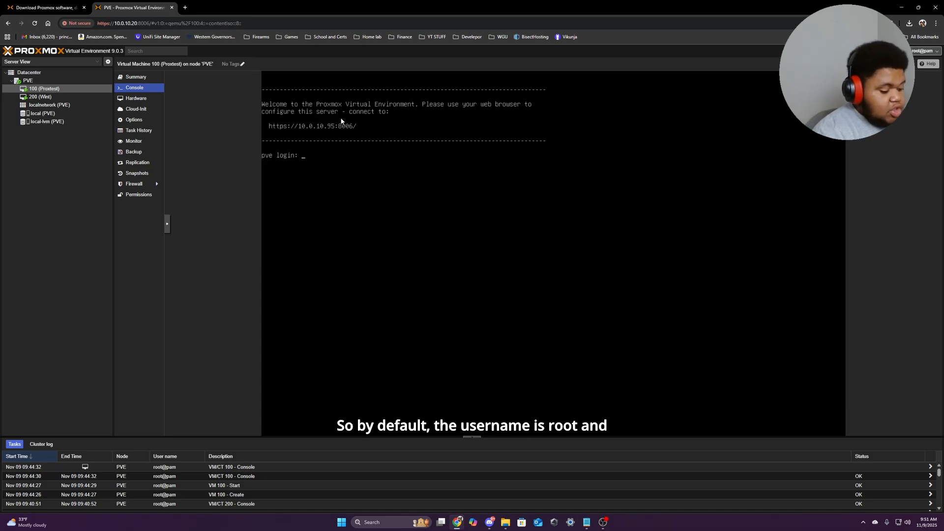
Log in at the VM console as root with the password, retrying after the failed attempt.
{"action": "type", "text": "root"}
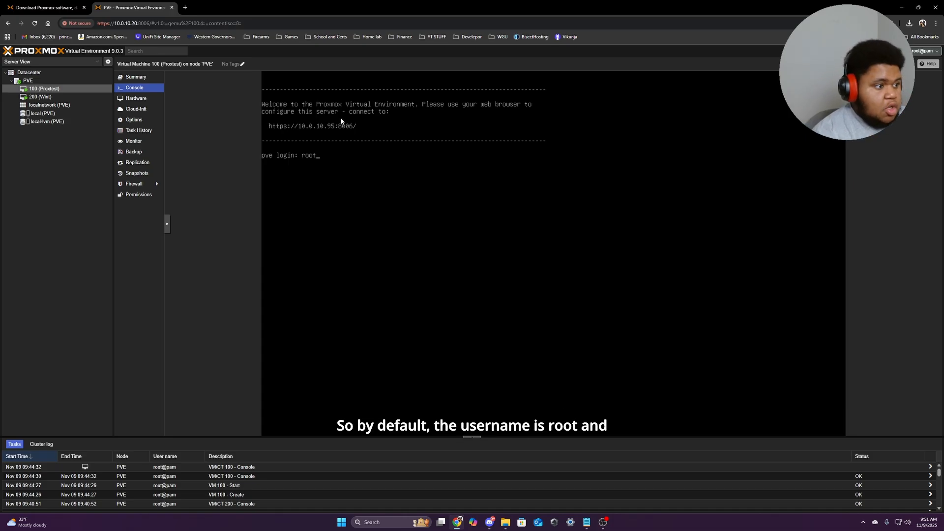
{"action": "key", "text": "Return"}
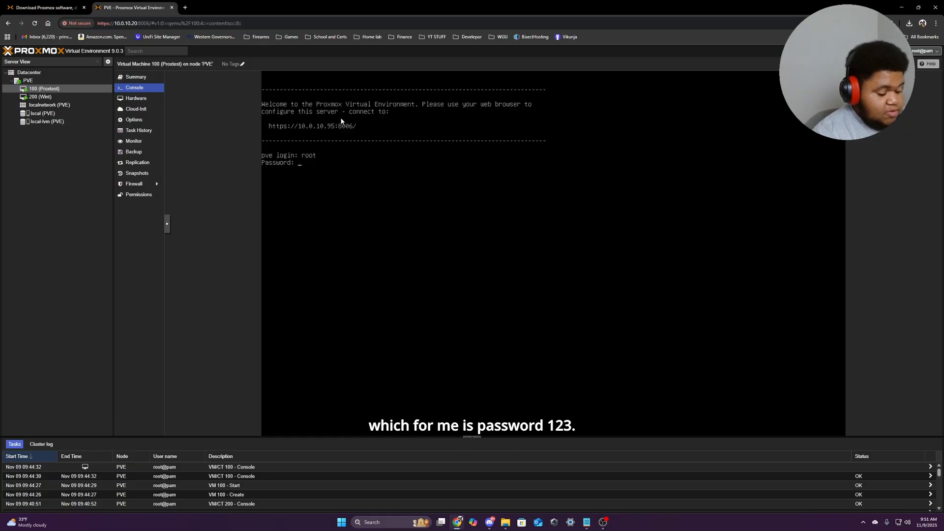
{"action": "key", "text": "Return"}
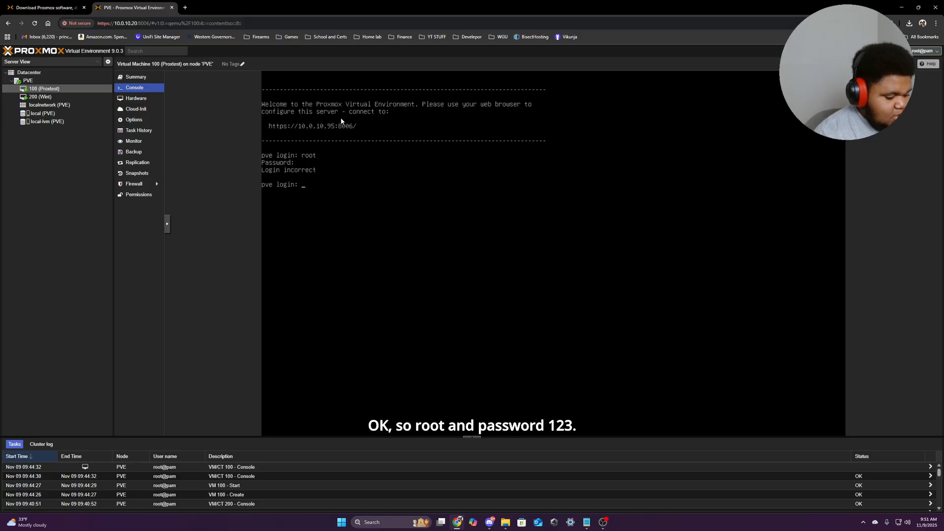
{"action": "type", "text": "root"}
{"action": "key", "text": "Return"}
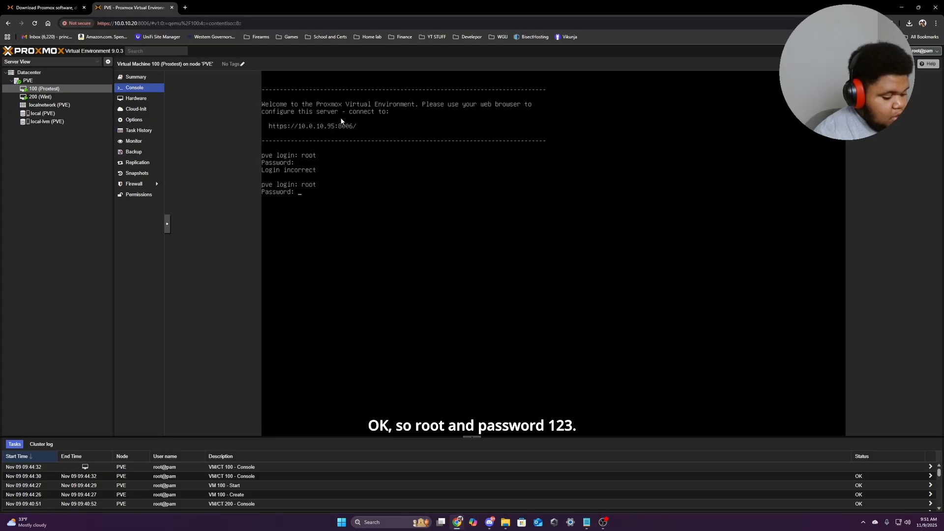
{"action": "key", "text": "Return"}
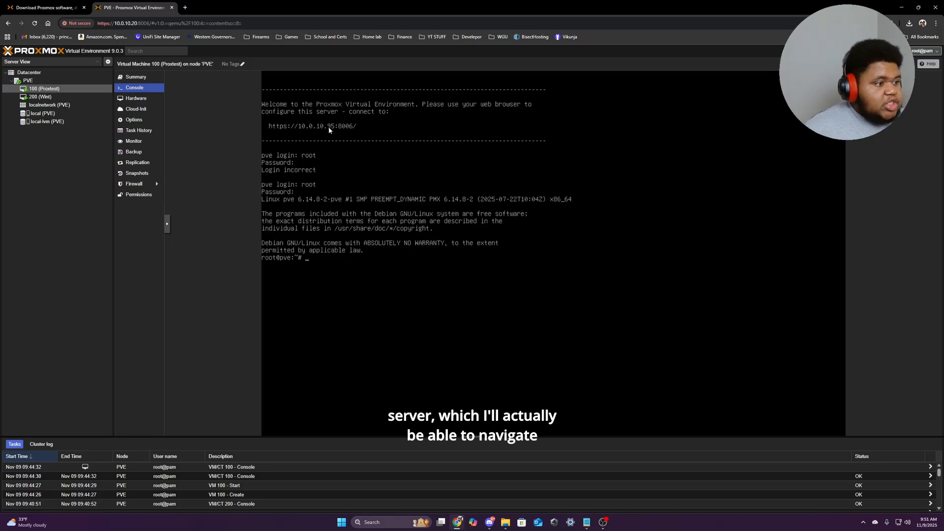
Load 10.0.10.95:8006 in a new tab and proceed past the self-signed certificate warning.
{"action": "left_click", "coordinate": [185, 9]}
{"action": "type", "text": "10.0."}
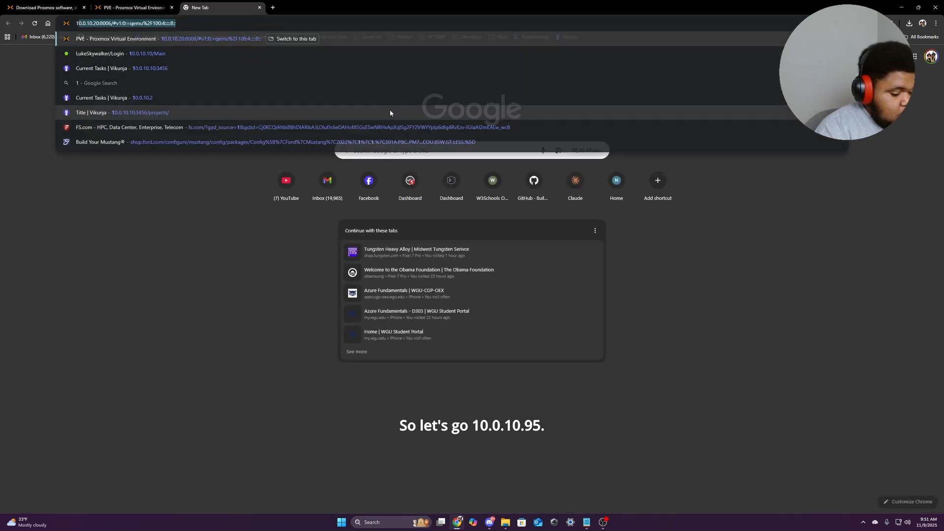
{"action": "type", "text": "10."}
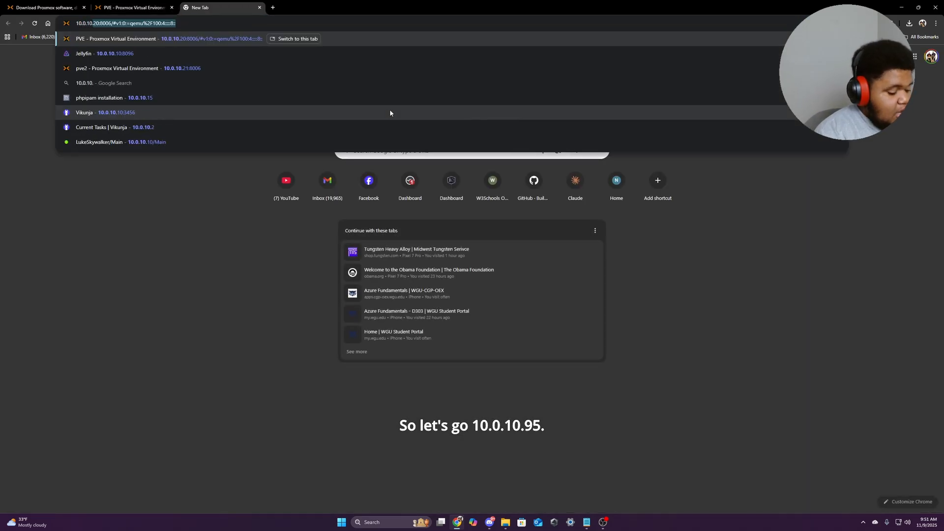
{"action": "type", "text": "9"}
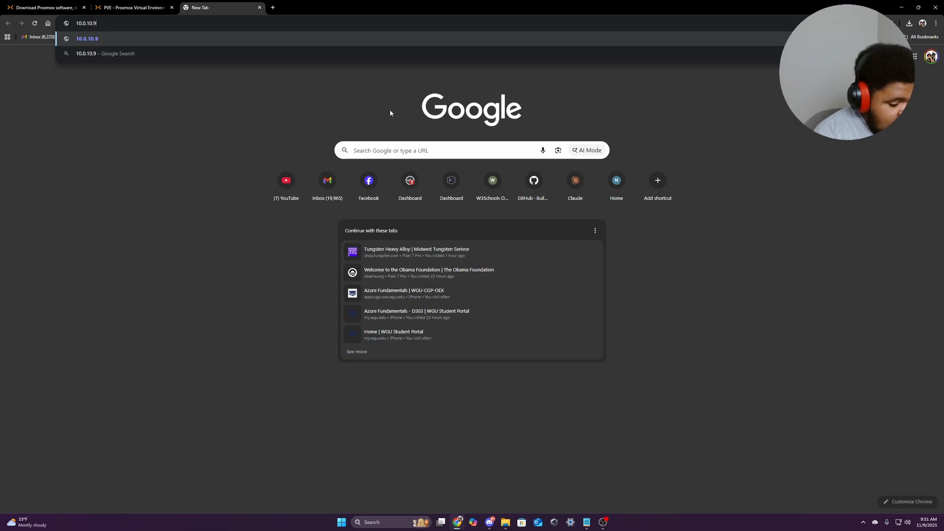
{"action": "type", "text": "5:"}
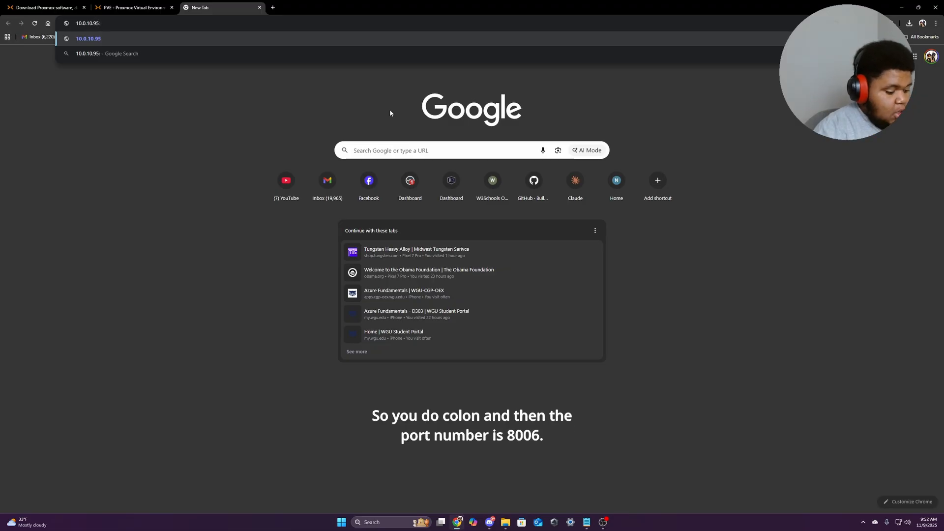
{"action": "type", "text": "800"}
{"action": "type", "text": "6"}
{"action": "key", "text": "Return"}
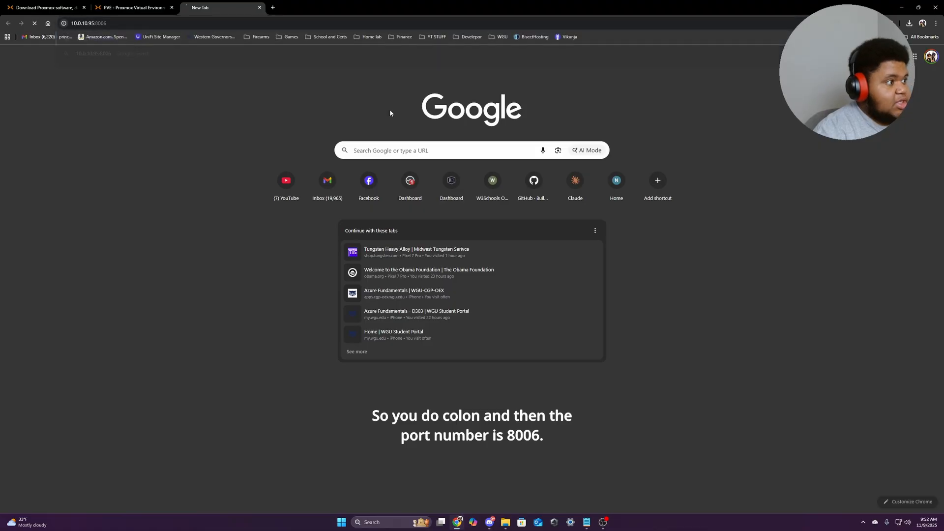
{"action": "left_click", "coordinate": [383, 259]}
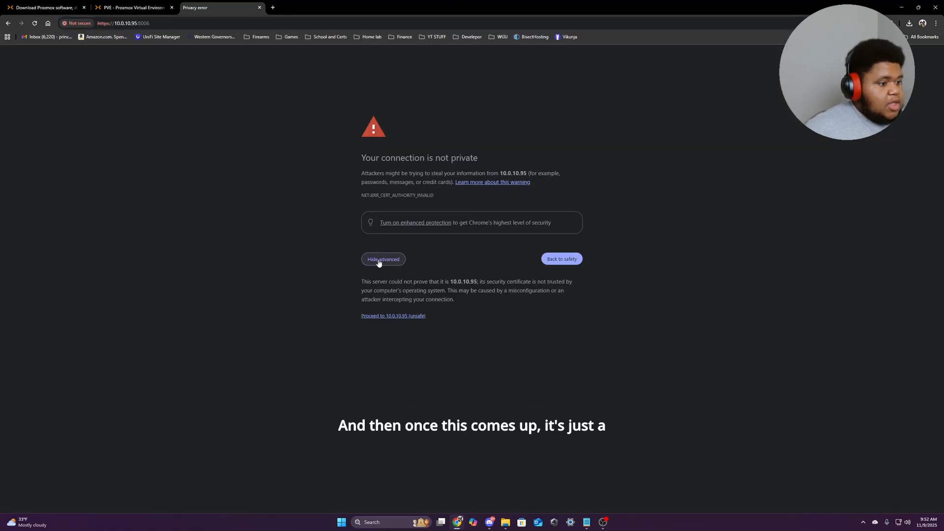
{"action": "left_click", "coordinate": [398, 315]}
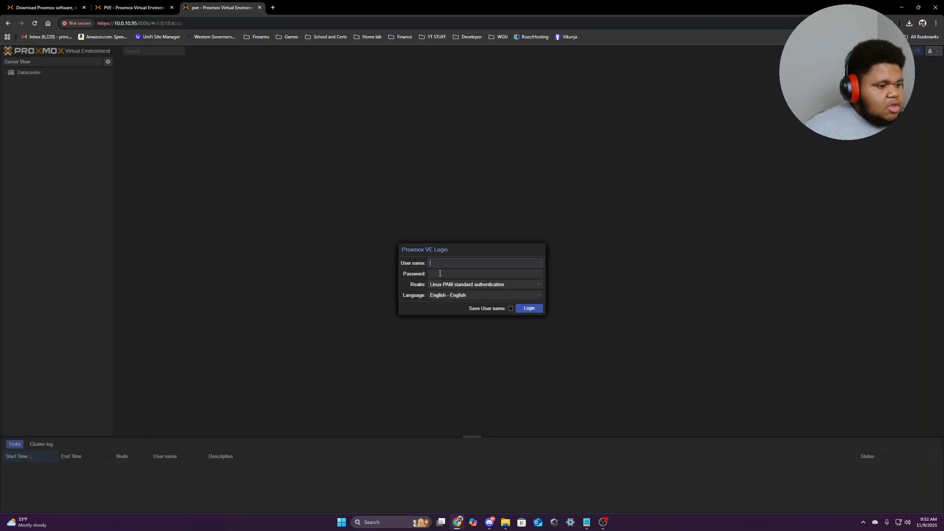
Sign in as root, dismiss the no-subscription notice, and open the pve node overview.
{"action": "left_click", "coordinate": [444, 265]}
{"action": "type", "text": "root"}
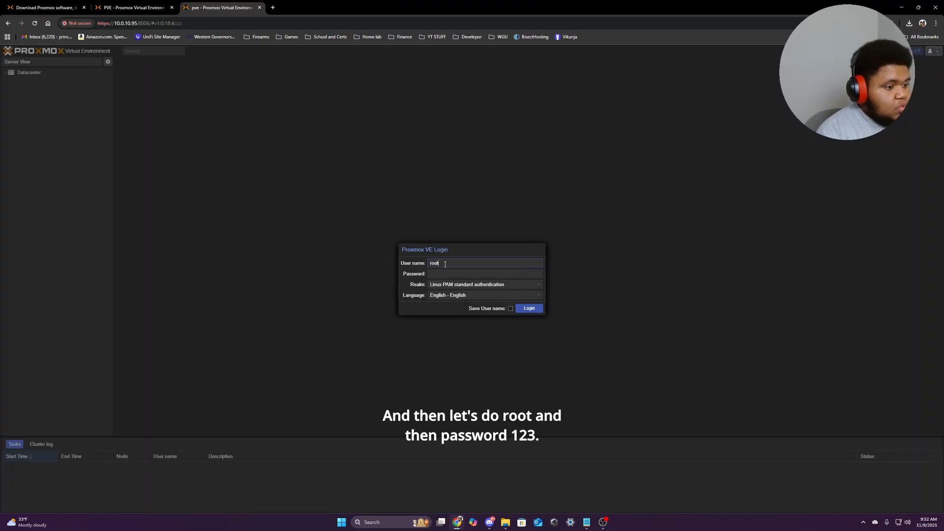
{"action": "key", "text": "Tab"}
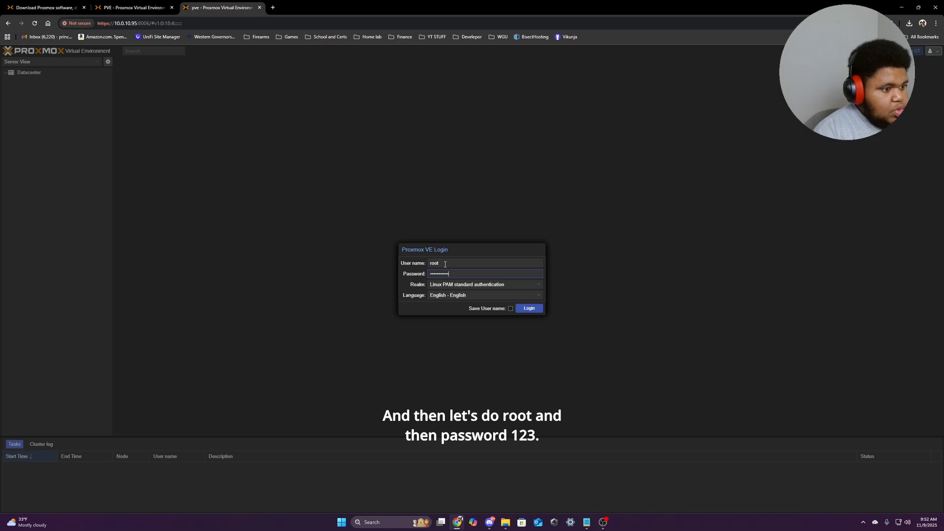
{"action": "key", "text": "Return"}
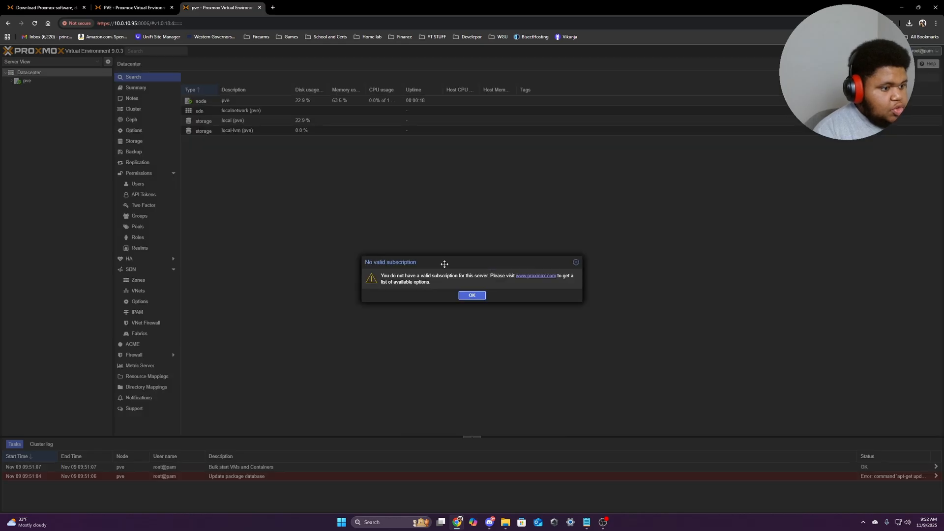
{"action": "left_click", "coordinate": [471, 296]}
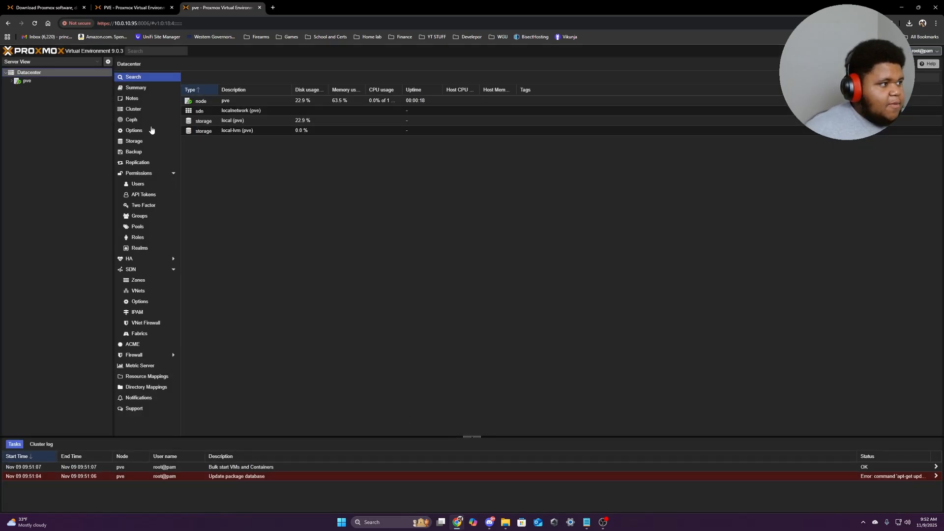
{"action": "left_click", "coordinate": [27, 81]}
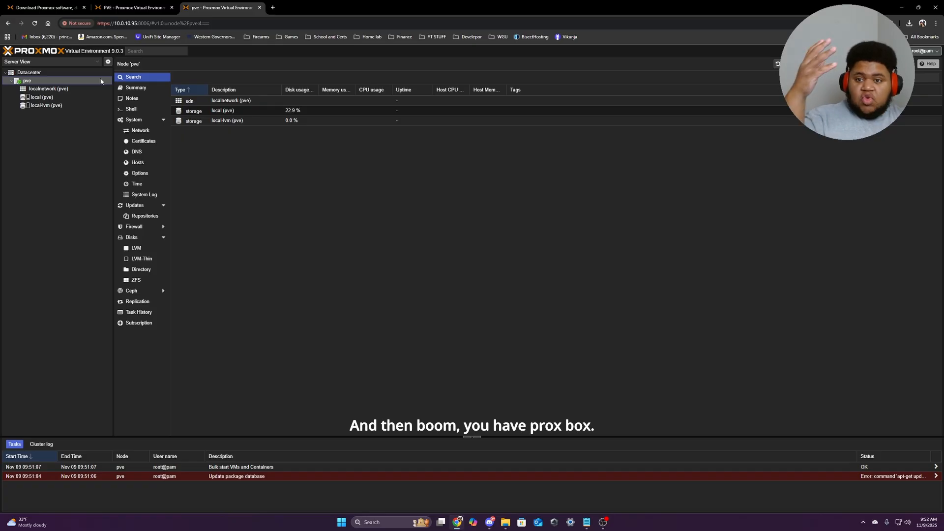